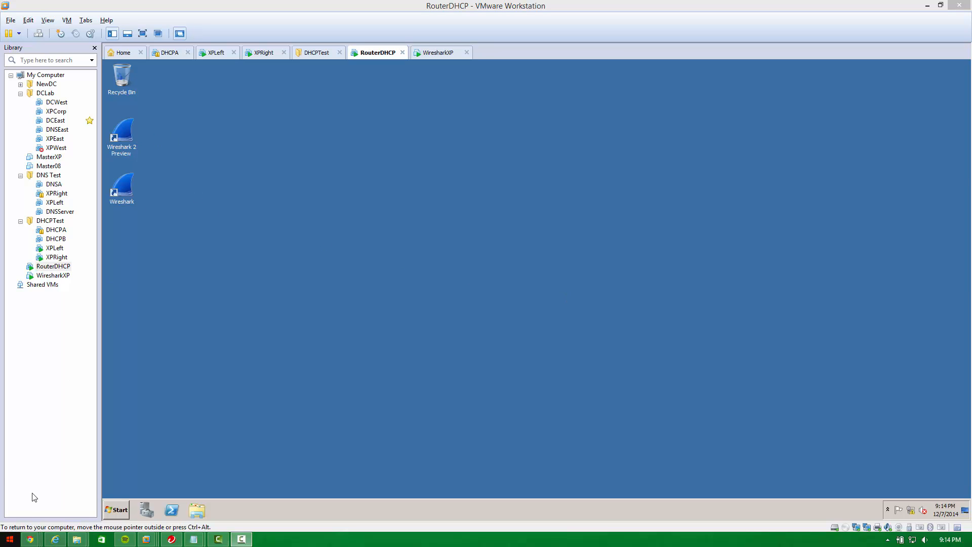
Open the Network and Sharing Center and open the properties of Local Area Connection.
{"action": "mouse_move", "coordinate": [30, 539]}
{"action": "left_click", "coordinate": [910, 514]}
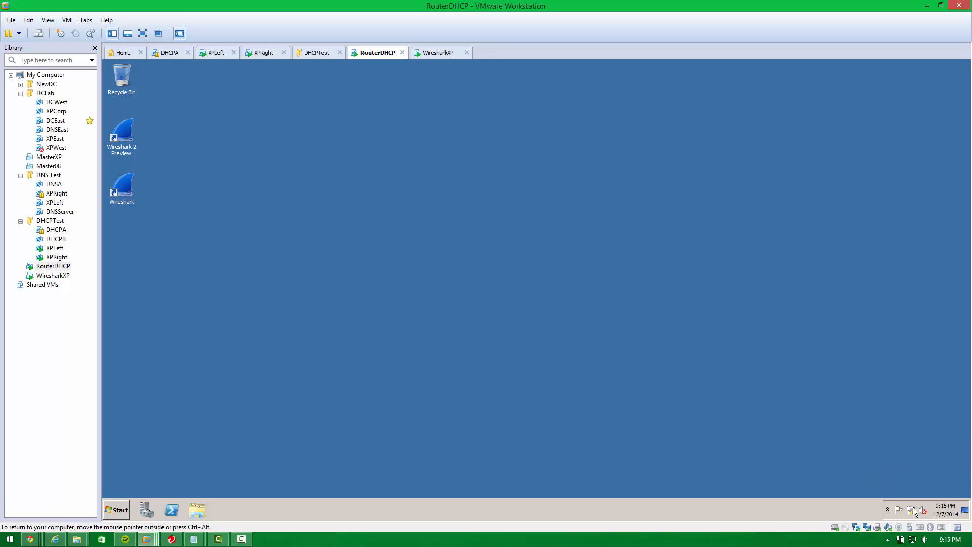
{"action": "left_click", "coordinate": [912, 511]}
{"action": "left_click", "coordinate": [915, 487]}
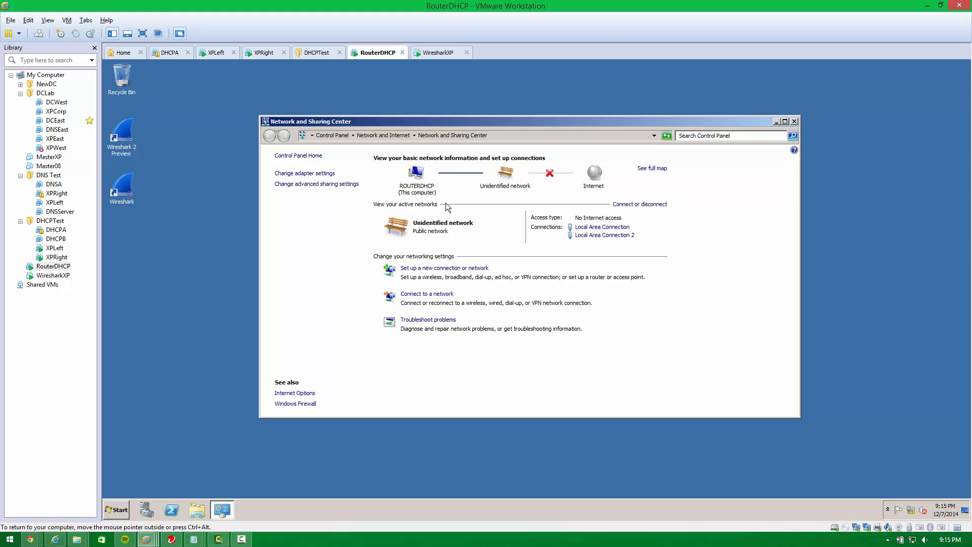
{"action": "left_click", "coordinate": [615, 227]}
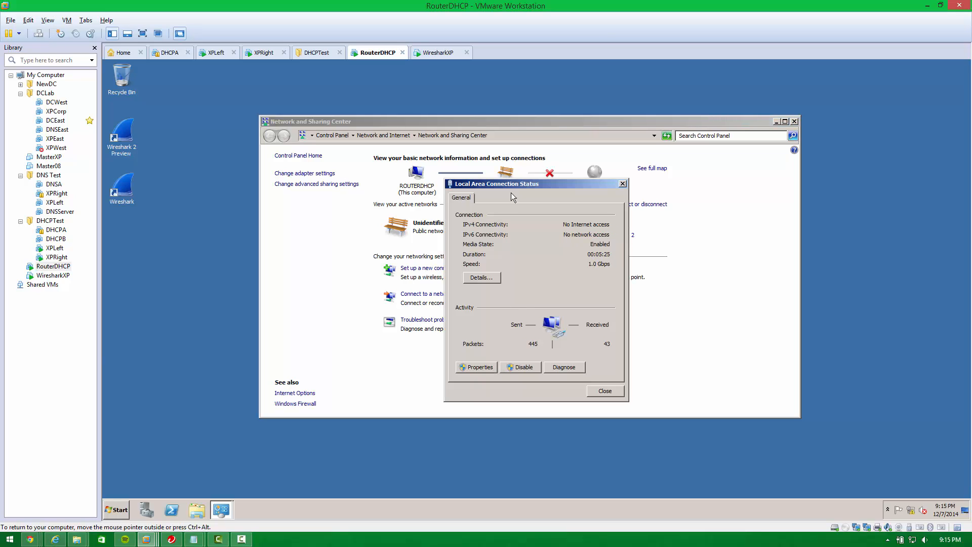
{"action": "left_click_drag", "start_coordinate": [511, 193], "coordinate": [480, 182]}
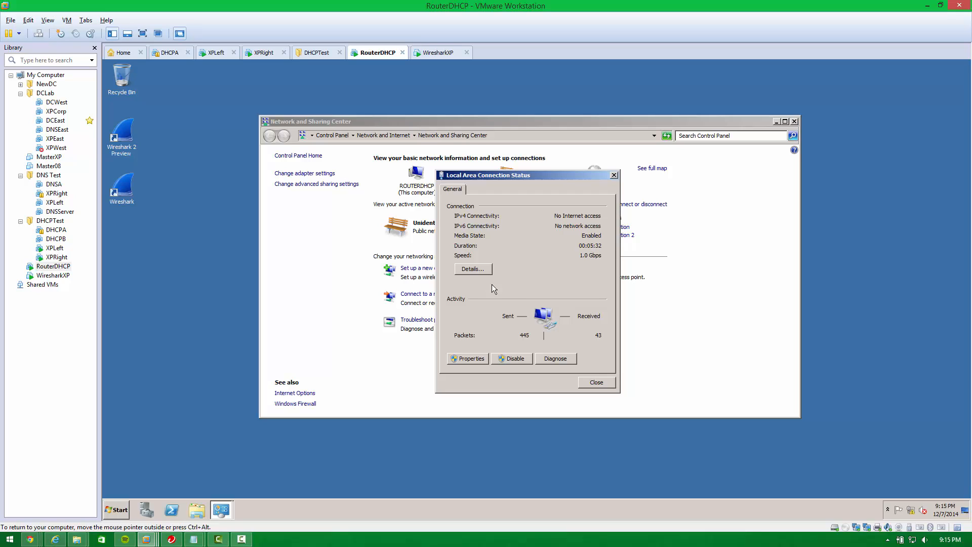
{"action": "left_click", "coordinate": [478, 358]}
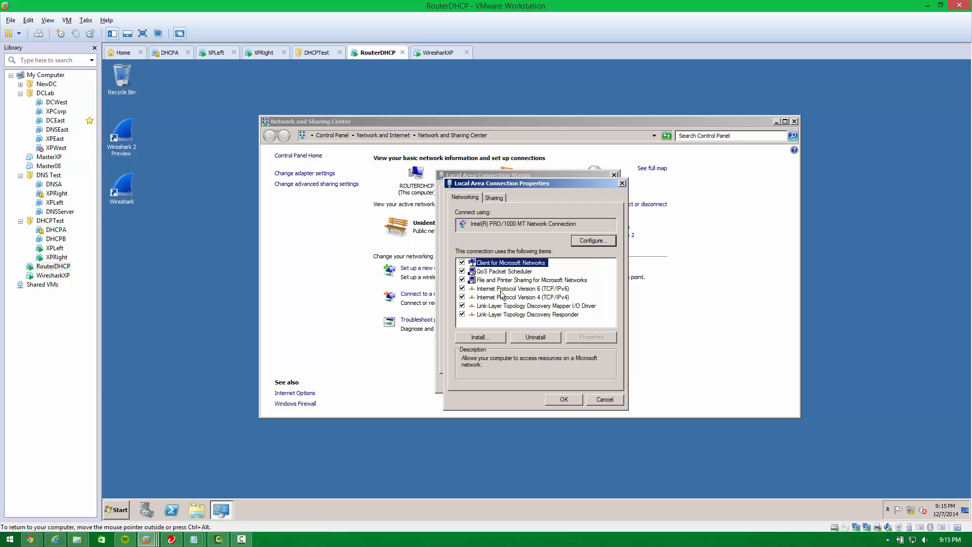
Give Local Area Connection a static IPv4 address of 192.168.2.1 with subnet mask 255.255.255.0 and apply it.
{"action": "left_click", "coordinate": [504, 298]}
{"action": "double_click", "coordinate": [504, 297]}
{"action": "left_click", "coordinate": [498, 288]}
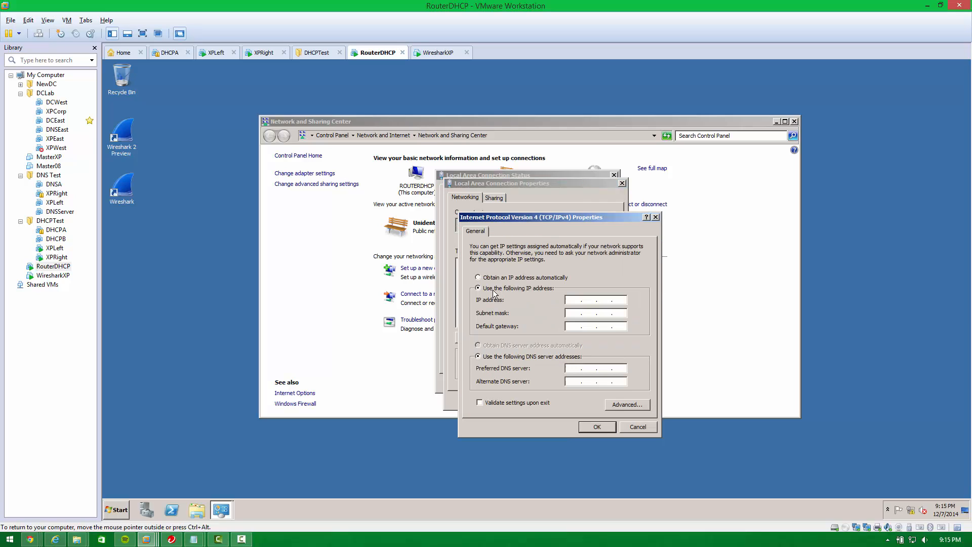
{"action": "left_click", "coordinate": [572, 303]}
{"action": "type", "text": "192.168."}
{"action": "type", "text": "2 . 1"}
{"action": "key", "text": "Tab"}
{"action": "left_click", "coordinate": [582, 329]}
{"action": "left_click", "coordinate": [593, 428]}
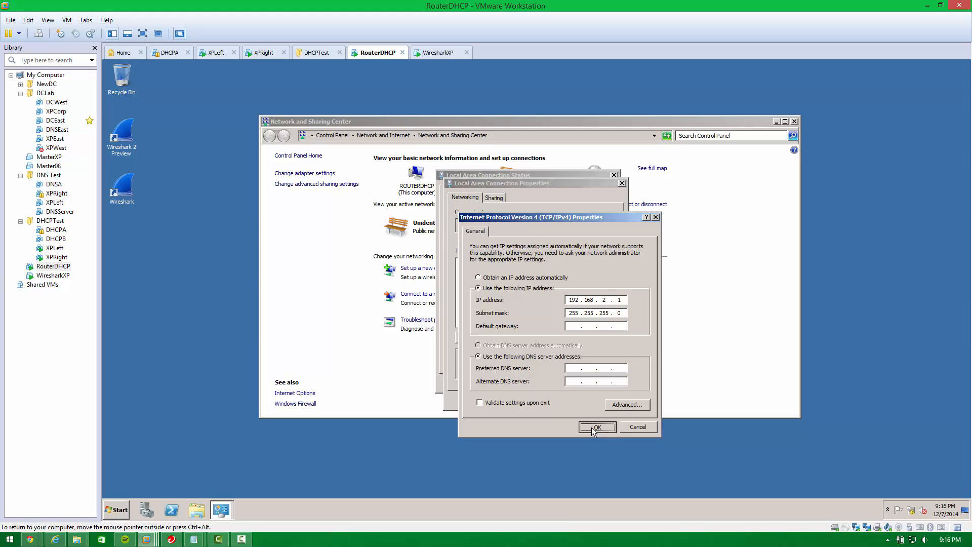
{"action": "left_click", "coordinate": [568, 398]}
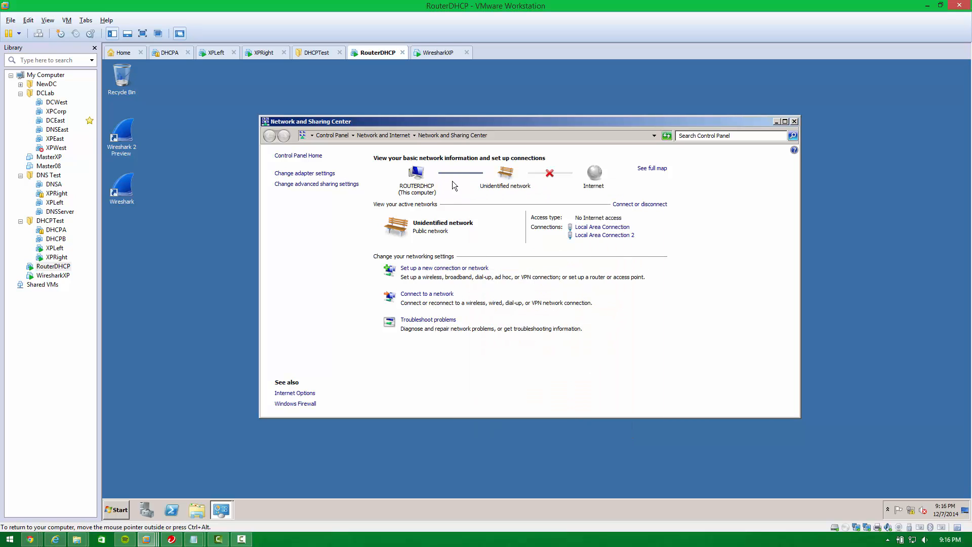
{"action": "left_click", "coordinate": [606, 236]}
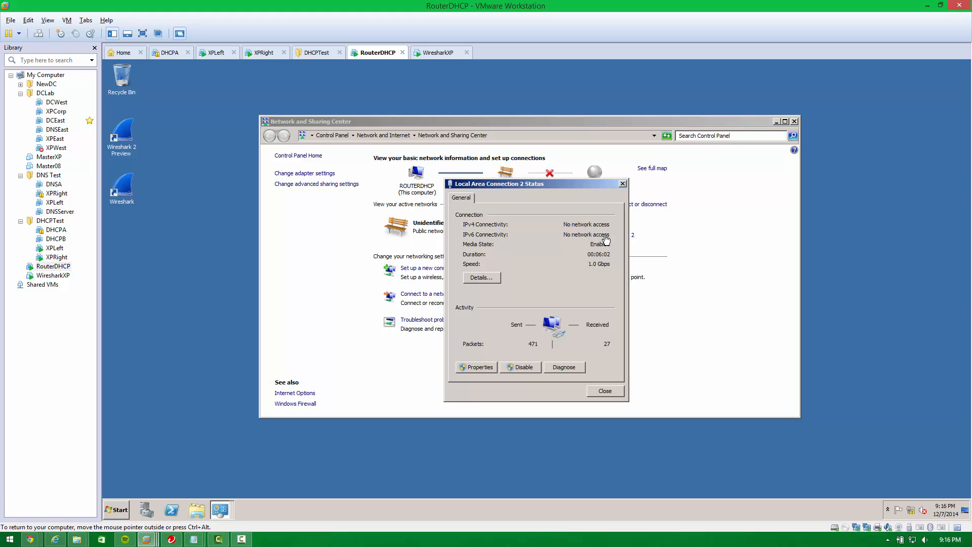
{"action": "left_click", "coordinate": [484, 369]}
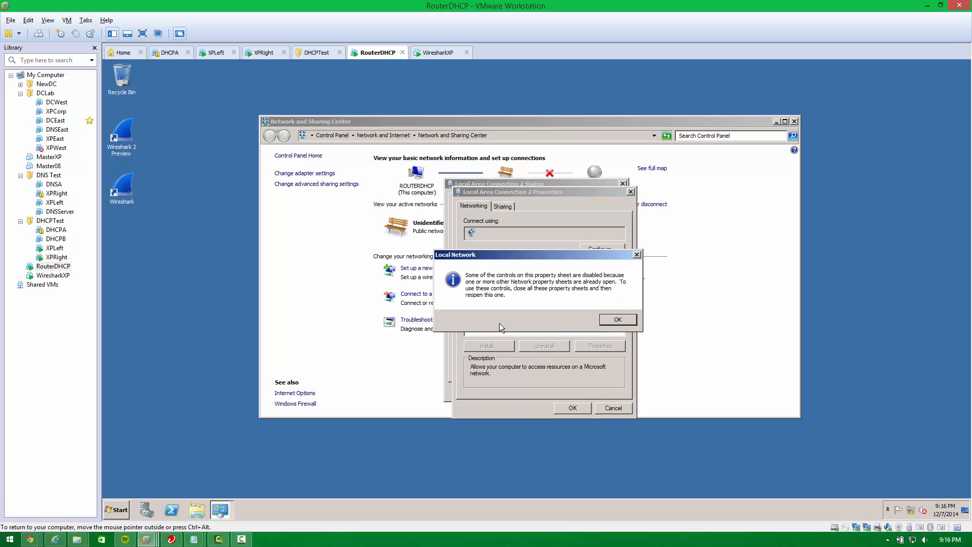
{"action": "left_click", "coordinate": [618, 319]}
{"action": "left_click", "coordinate": [543, 306]}
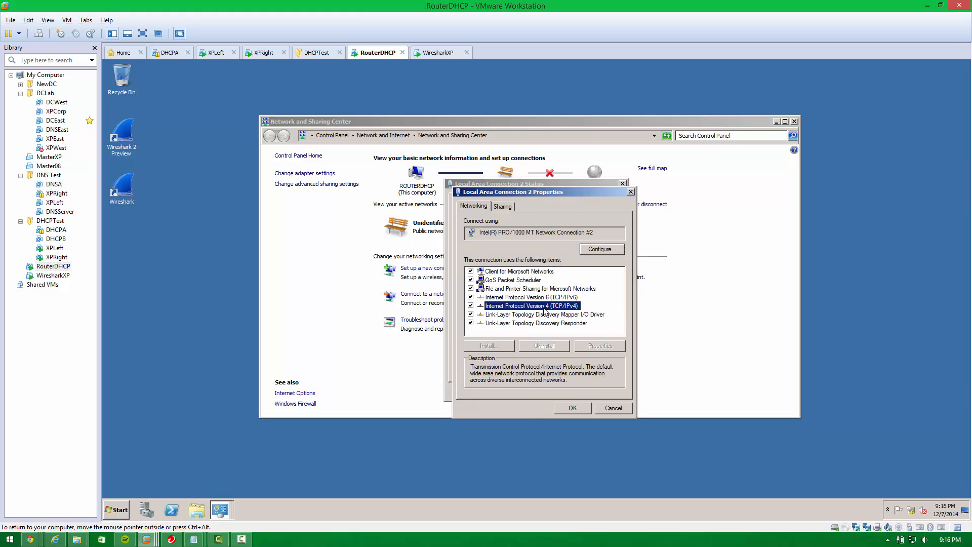
{"action": "left_click", "coordinate": [573, 408]}
{"action": "left_click", "coordinate": [605, 393]}
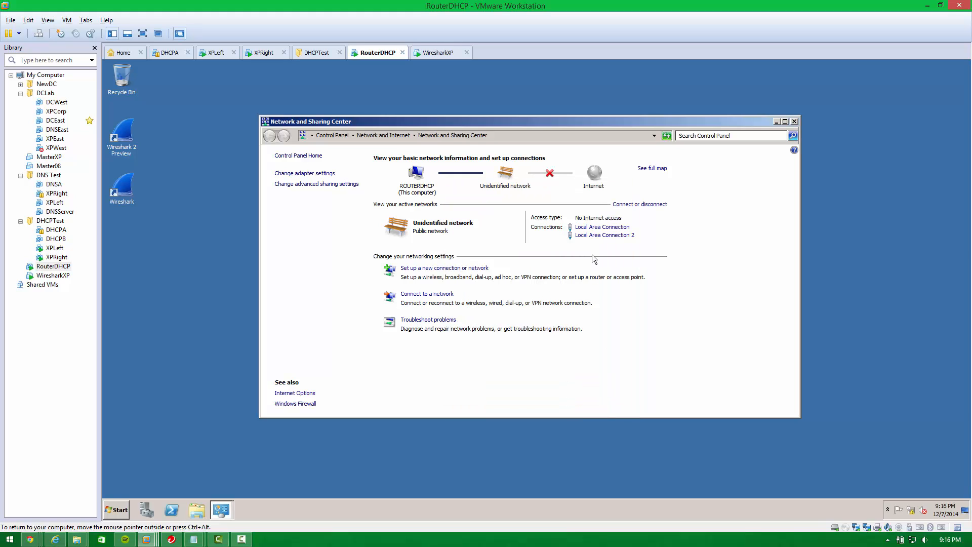
Close the leftover Local Area Connection status window and open the properties of Local Area Connection 2.
{"action": "left_click", "coordinate": [603, 236]}
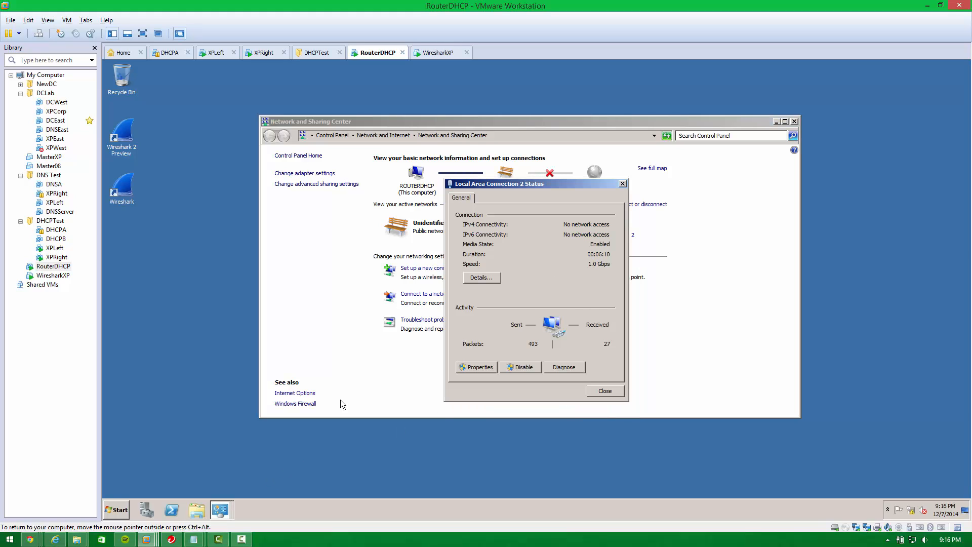
{"action": "key", "text": "alt+Tab"}
{"action": "key", "text": "alt+Tab"}
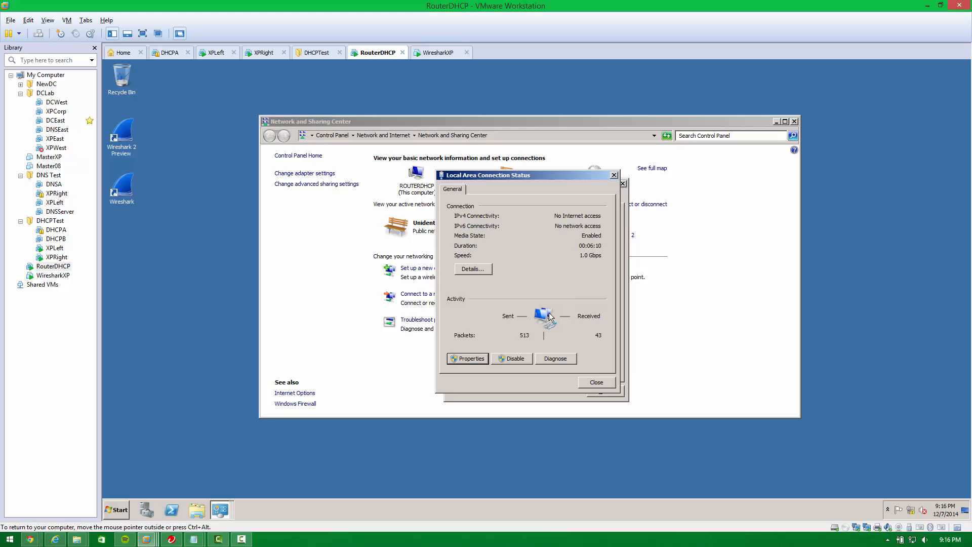
{"action": "left_click", "coordinate": [614, 175]}
{"action": "left_click", "coordinate": [479, 365]}
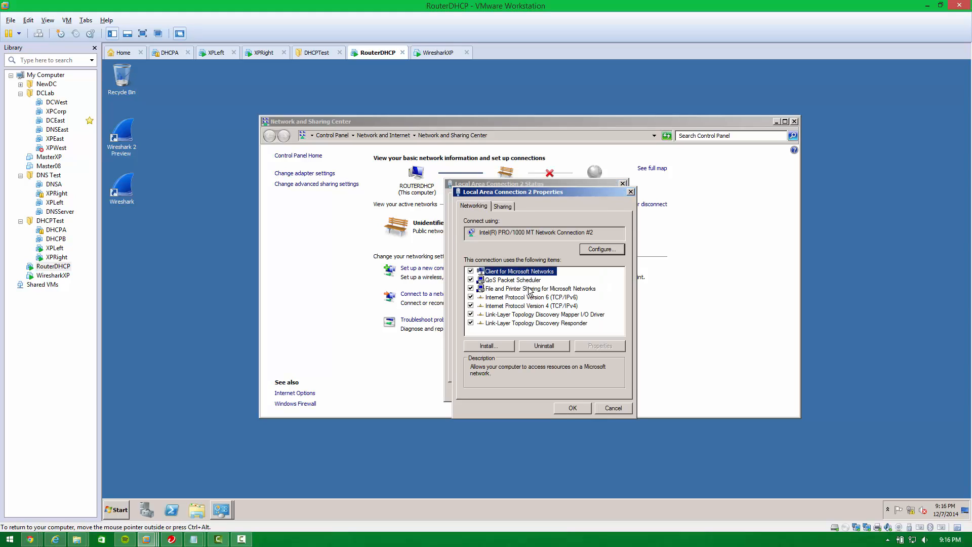
Give Local Area Connection 2 a static IPv4 address of 192.168.3.1 with the default subnet mask and apply it.
{"action": "left_click", "coordinate": [531, 307]}
{"action": "double_click", "coordinate": [529, 306]}
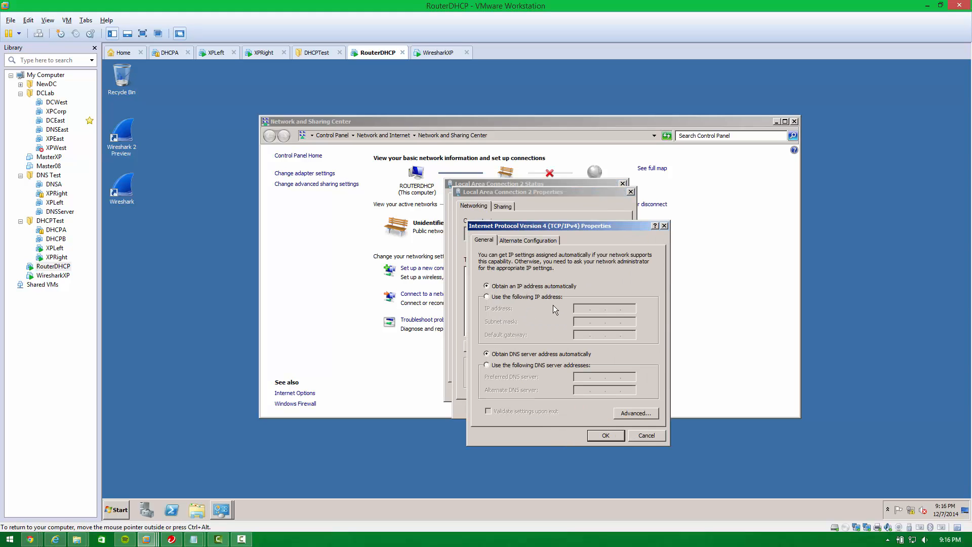
{"action": "left_click", "coordinate": [581, 308]}
{"action": "type", "text": "192.168.3"}
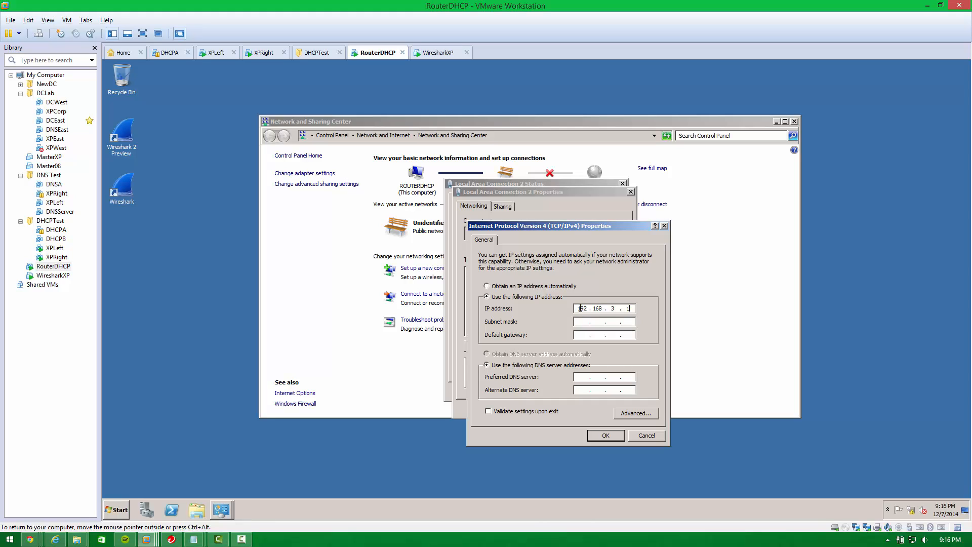
{"action": "type", "text": ".1"}
{"action": "key", "text": "Tab"}
{"action": "key", "text": "Return"}
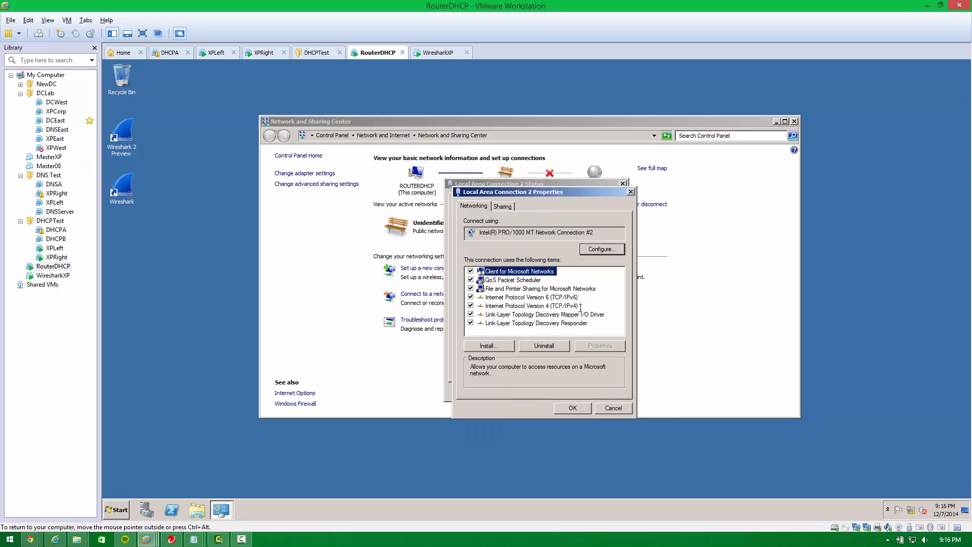
{"action": "left_click", "coordinate": [570, 408]}
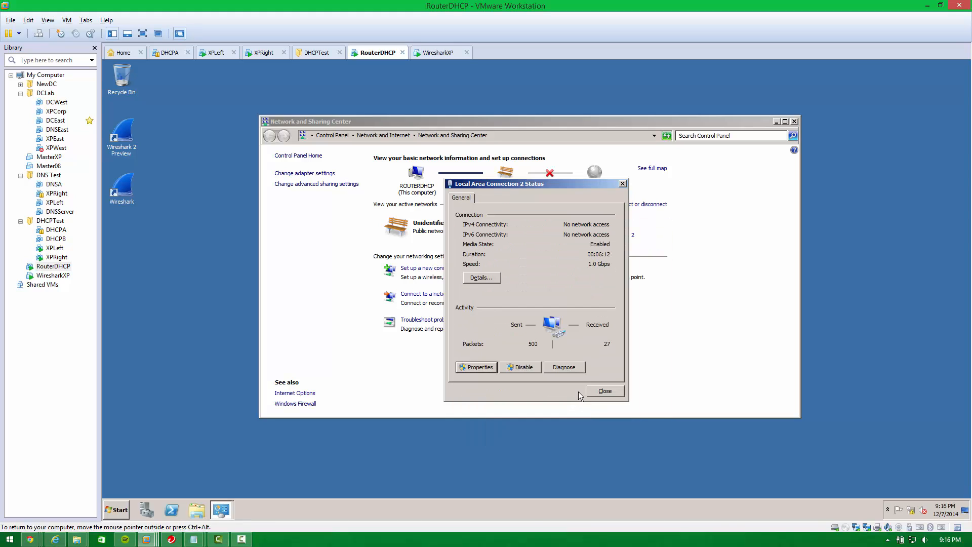
{"action": "left_click", "coordinate": [605, 391]}
Open Server Manager and start the Add Roles Wizard from the Roles node.
{"action": "mouse_move", "coordinate": [485, 128]}
{"action": "left_mouse_down"}
{"action": "mouse_move", "coordinate": [430, 117]}
{"action": "mouse_move", "coordinate": [490, 113]}
{"action": "left_mouse_up"}
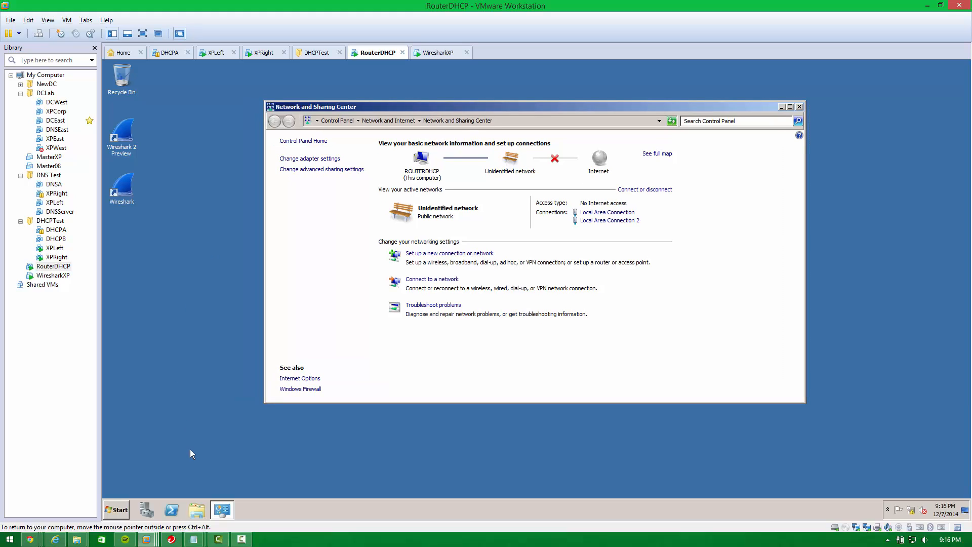
{"action": "left_click", "coordinate": [143, 506]}
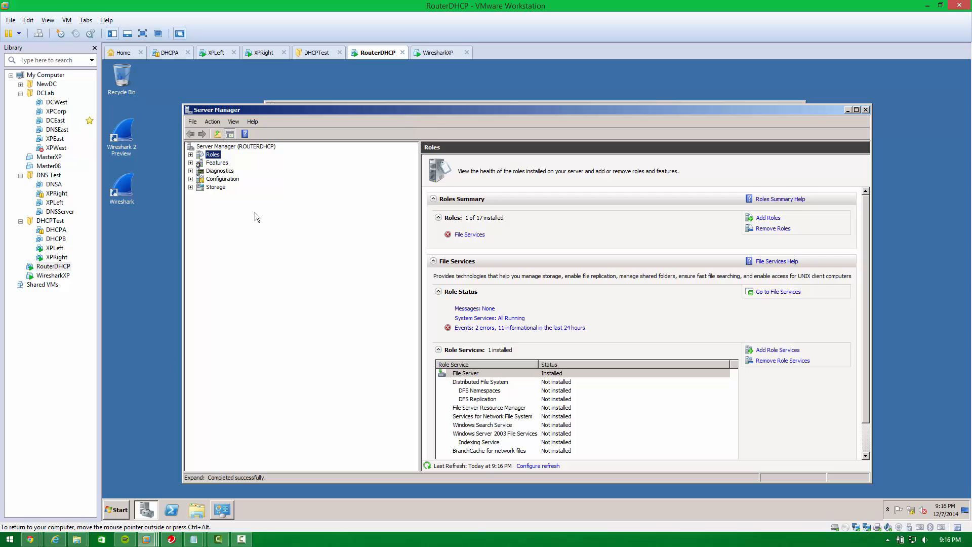
{"action": "double_click", "coordinate": [200, 155]}
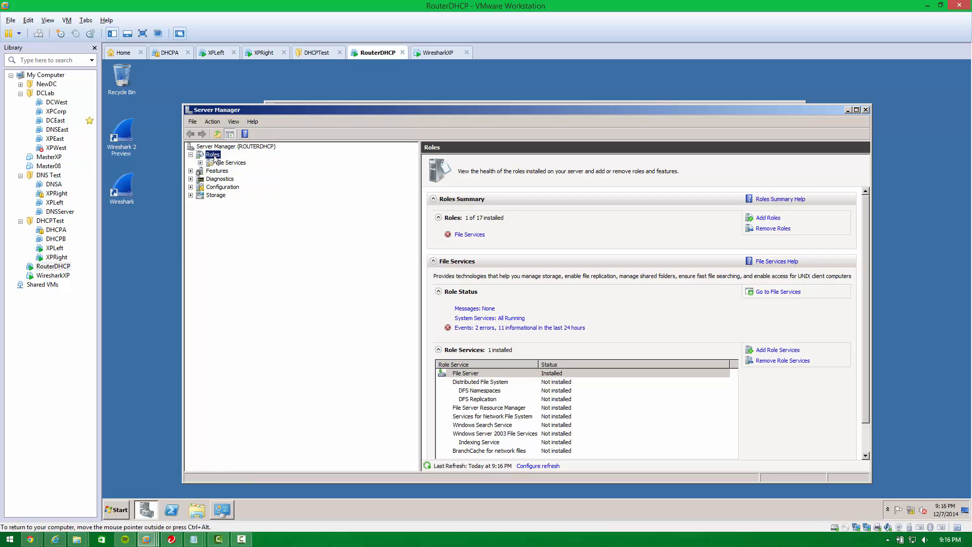
{"action": "right_click", "coordinate": [216, 159]}
{"action": "left_click", "coordinate": [225, 162]}
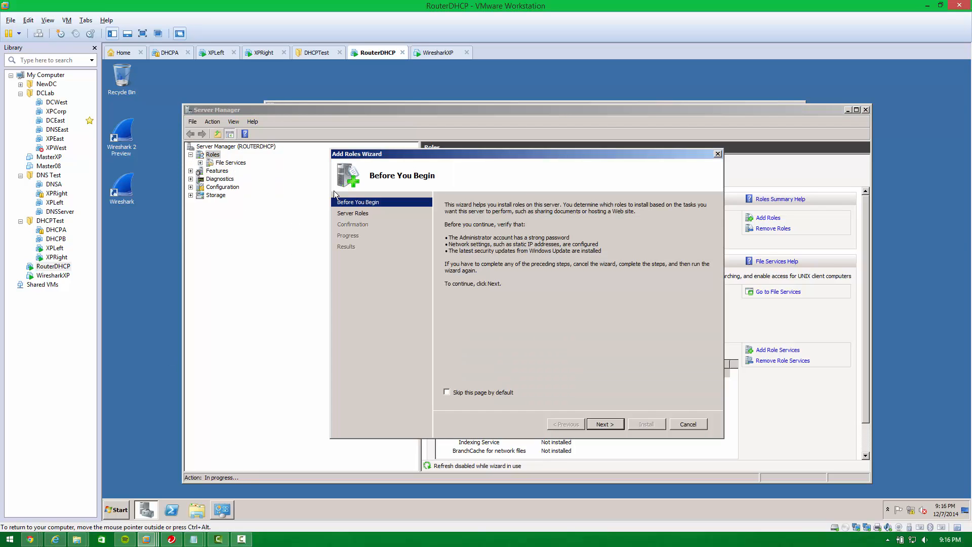
{"action": "left_click", "coordinate": [605, 424]}
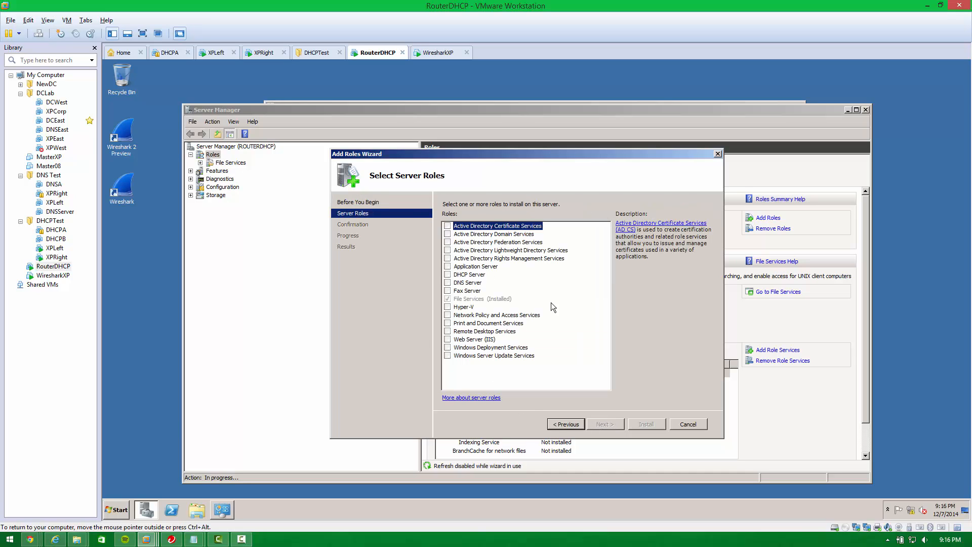
Select the Network Policy and Access Services server role and continue the wizard.
{"action": "left_click", "coordinate": [465, 315]}
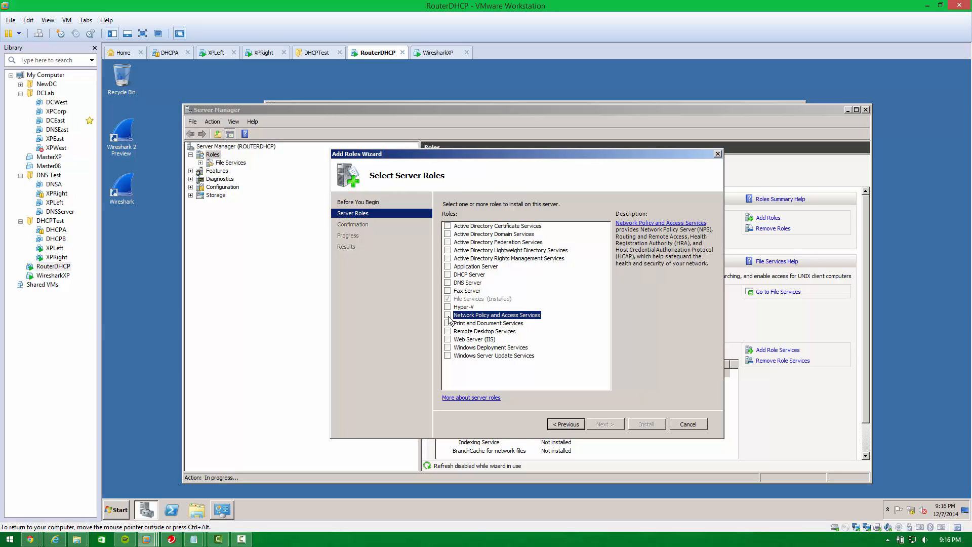
{"action": "left_click", "coordinate": [448, 316]}
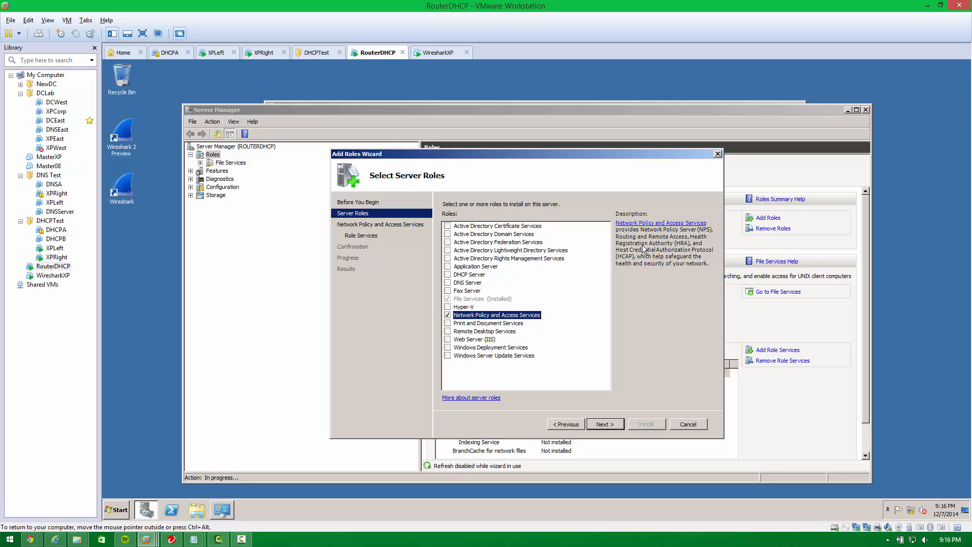
{"action": "left_click", "coordinate": [619, 425]}
{"action": "left_click", "coordinate": [620, 426]}
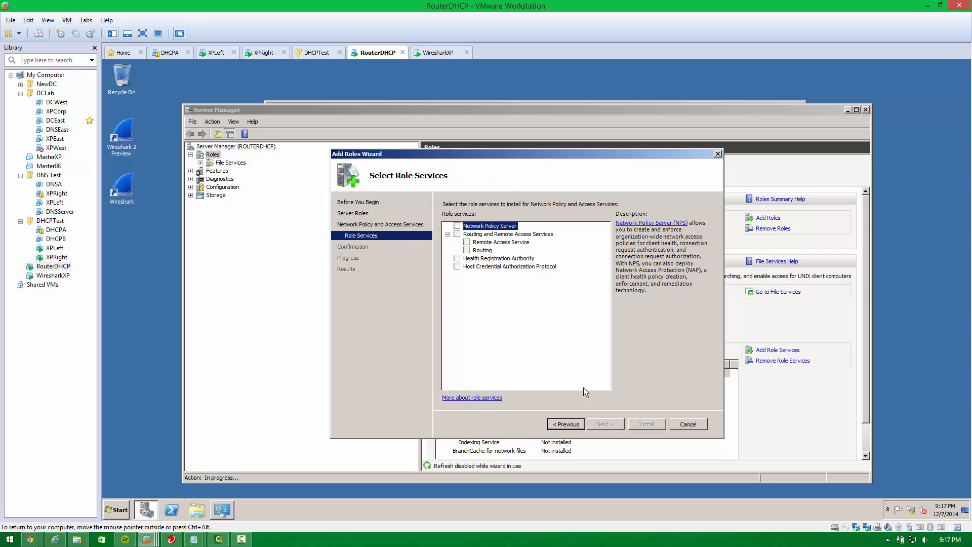
Choose Routing and Remote Access Services with Remote Access Service and Routing as role services and install them.
{"action": "left_click", "coordinate": [494, 235]}
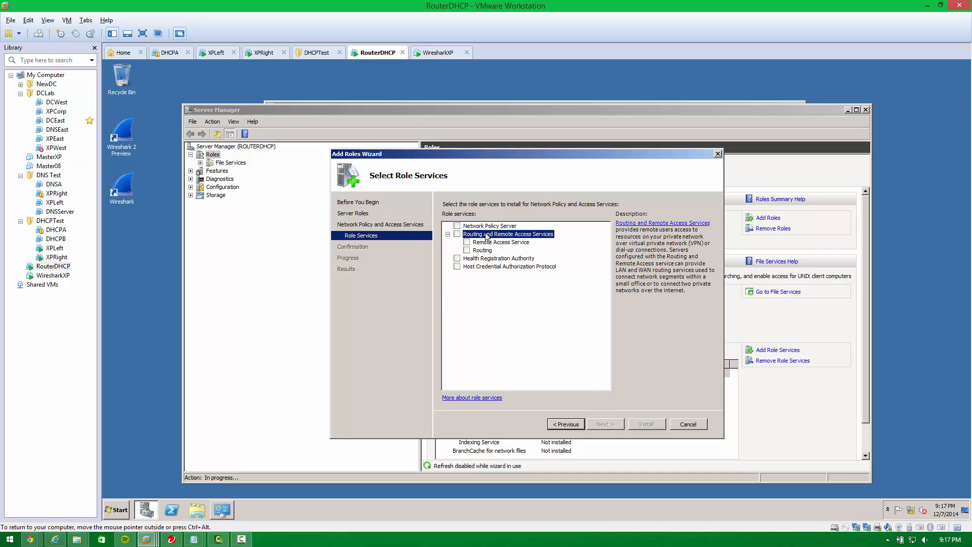
{"action": "left_click", "coordinate": [457, 234]}
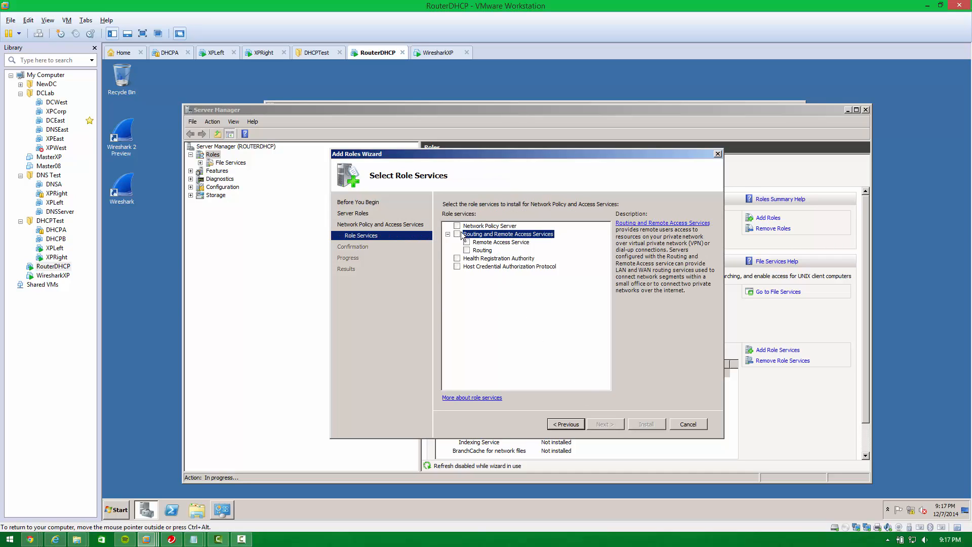
{"action": "left_click", "coordinate": [486, 243]}
{"action": "left_click", "coordinate": [482, 251]}
{"action": "left_click", "coordinate": [487, 243]}
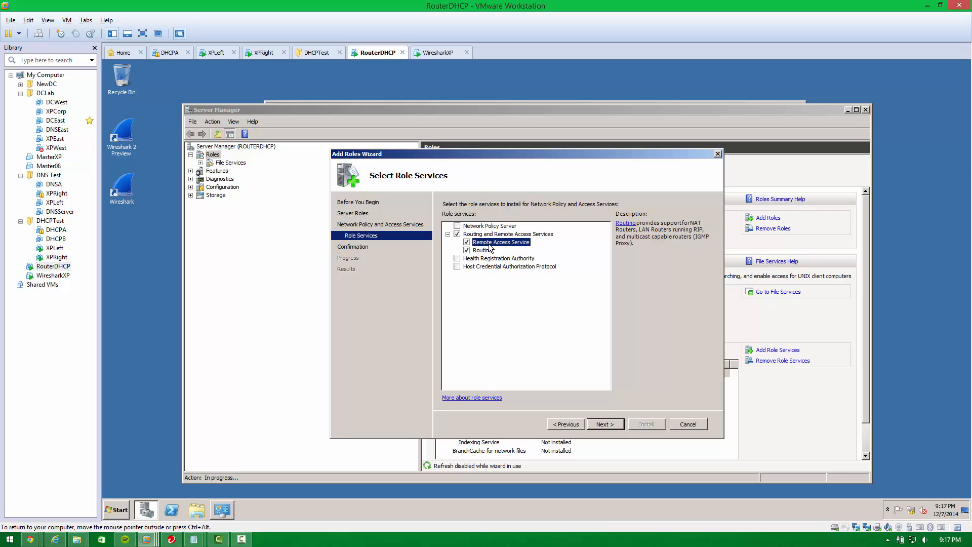
{"action": "left_click", "coordinate": [606, 425]}
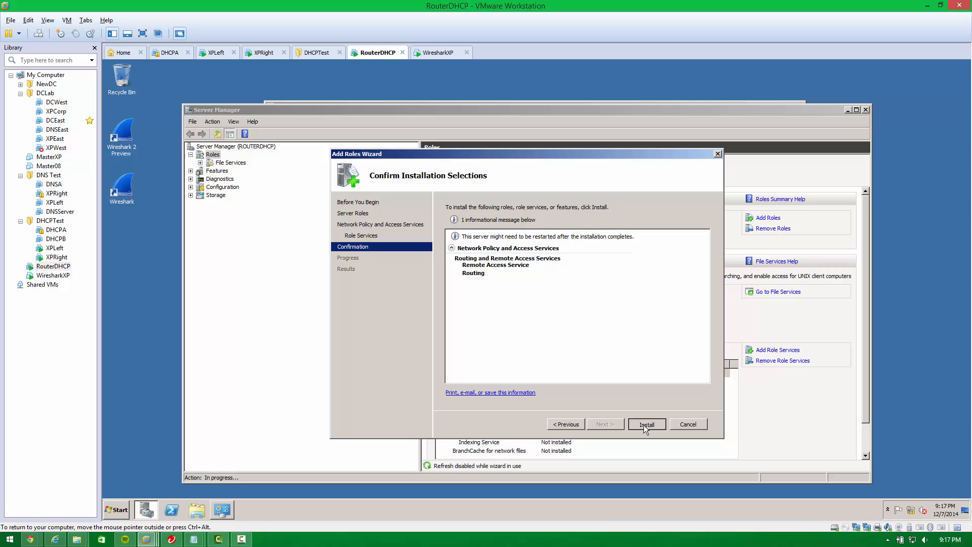
{"action": "left_click", "coordinate": [646, 424]}
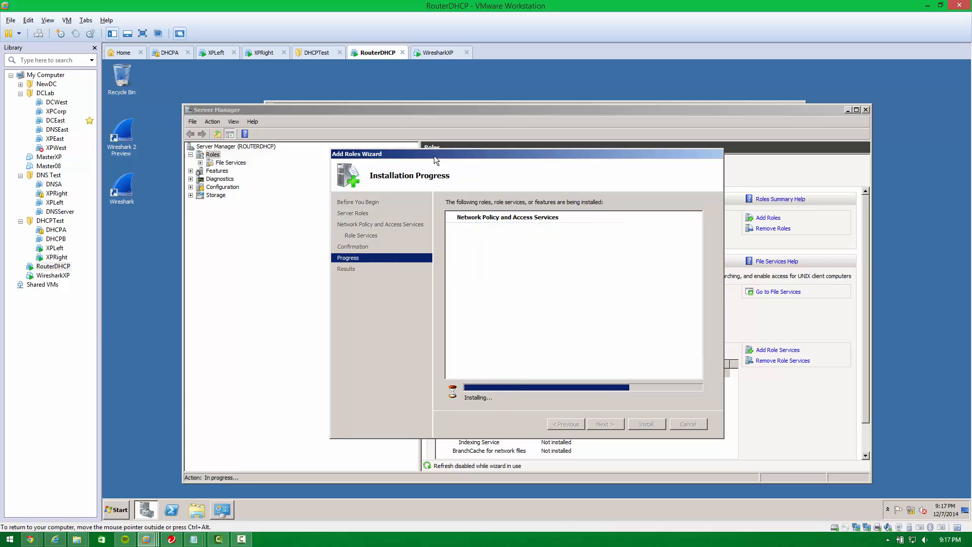
Switch to the XPLeft virtual machine.
{"action": "left_click", "coordinate": [217, 60]}
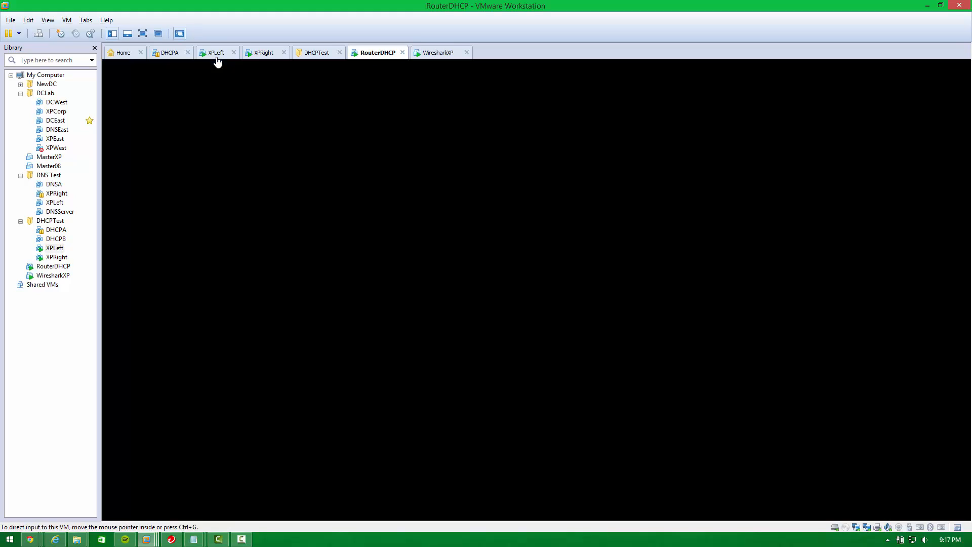
{"action": "left_click", "coordinate": [255, 56]}
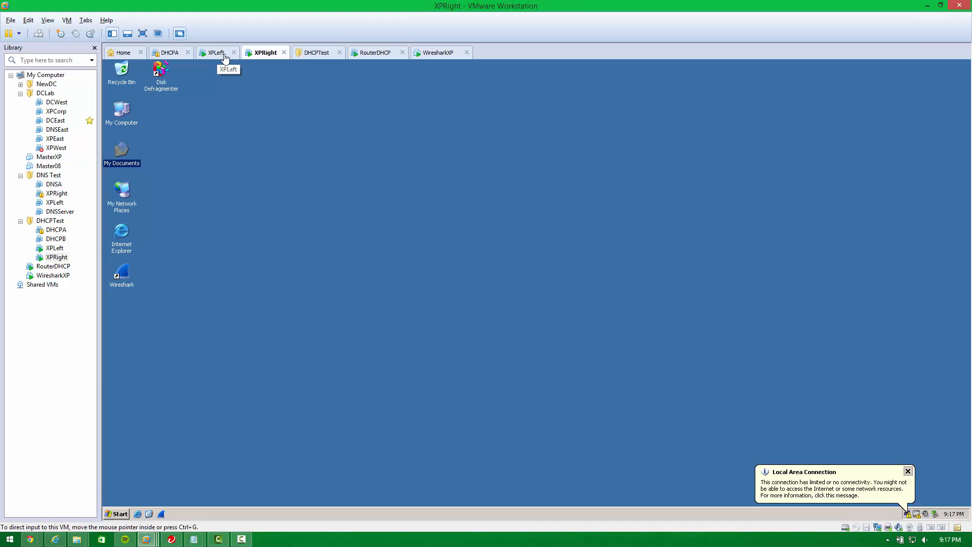
{"action": "left_click", "coordinate": [225, 56]}
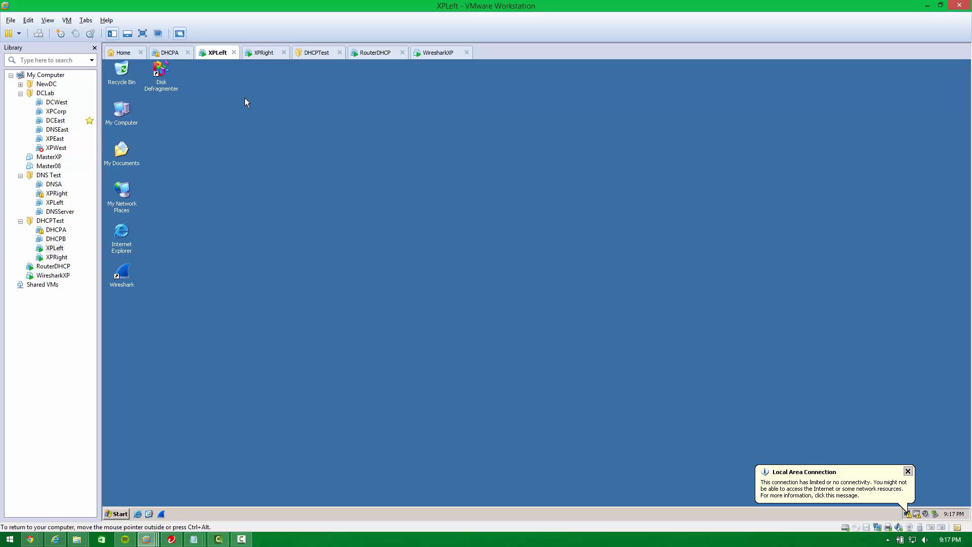
{"action": "left_click", "coordinate": [255, 55]}
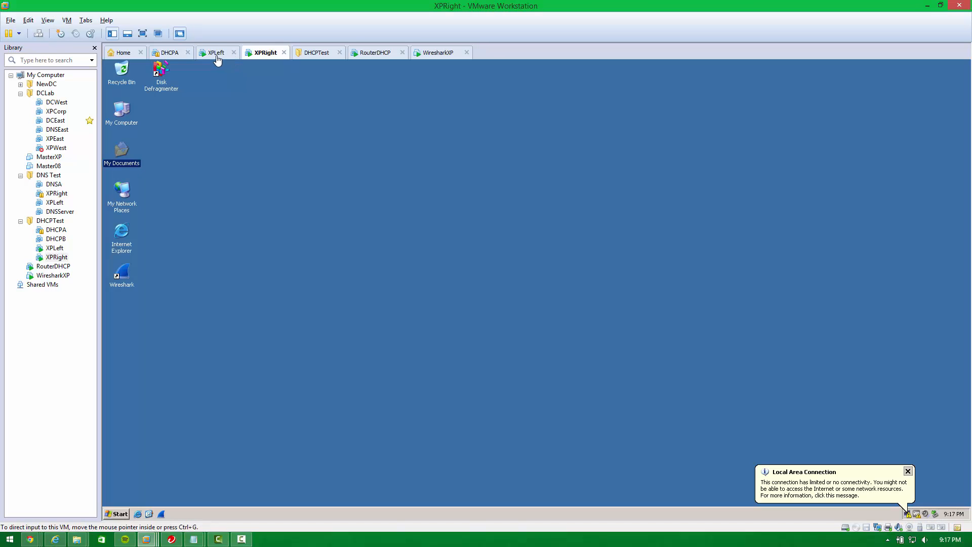
{"action": "left_click", "coordinate": [217, 54]}
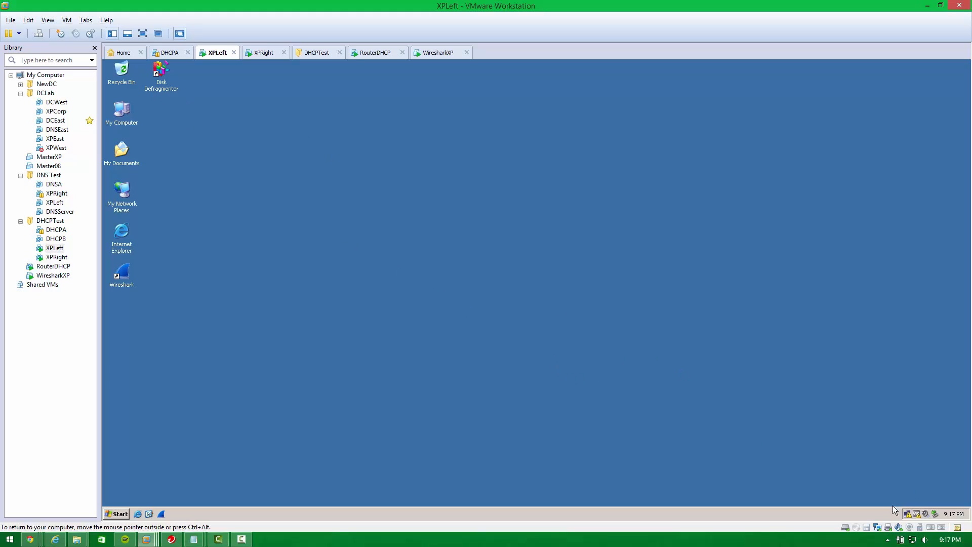
Open XPLeft's Internet Protocol (TCP/IP) properties and enter static IP 192.168.2.101, subnet mask 255.255.255.0, and a 192.168.2 default gateway.
{"action": "left_click", "coordinate": [911, 514]}
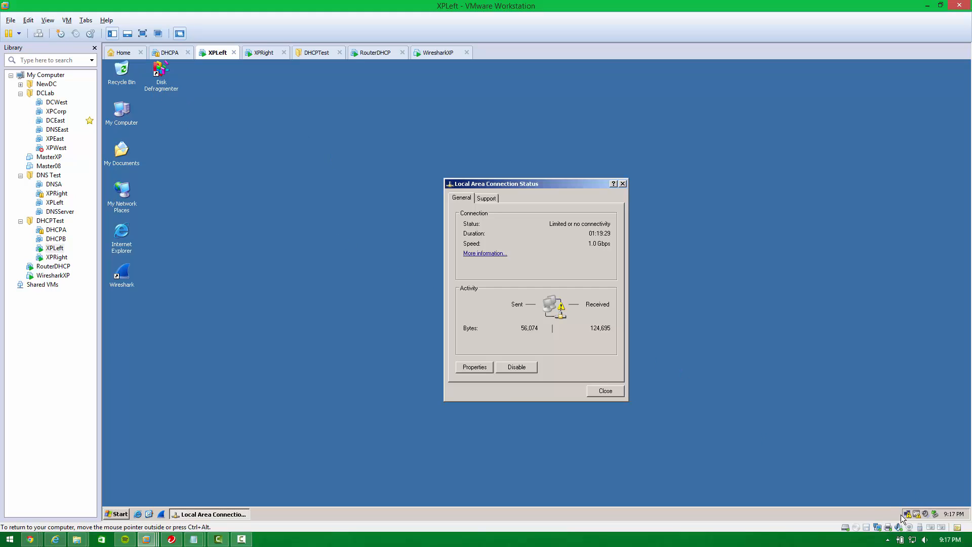
{"action": "left_click", "coordinate": [472, 368]}
{"action": "double_click", "coordinate": [258, 250]}
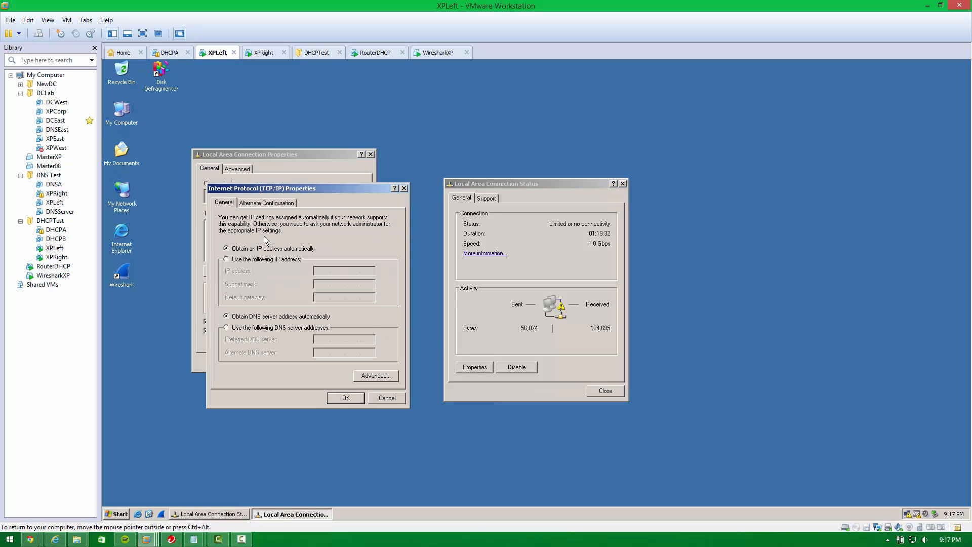
{"action": "left_click", "coordinate": [255, 260]}
{"action": "left_click", "coordinate": [318, 270]}
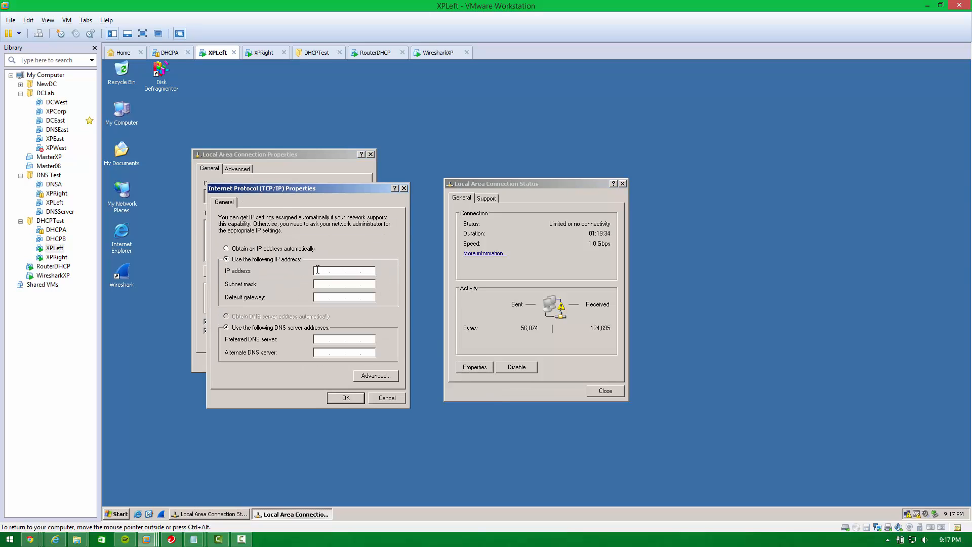
{"action": "type", "text": "192.168."}
{"action": "type", "text": "2.101"}
{"action": "key", "text": "Tab"}
{"action": "key", "text": "Tab"}
{"action": "type", "text": "192 . 168 . 2 ."}
Switch to the RouterDHCP machine and close the completed Add Roles Wizard.
{"action": "left_click", "coordinate": [438, 52]}
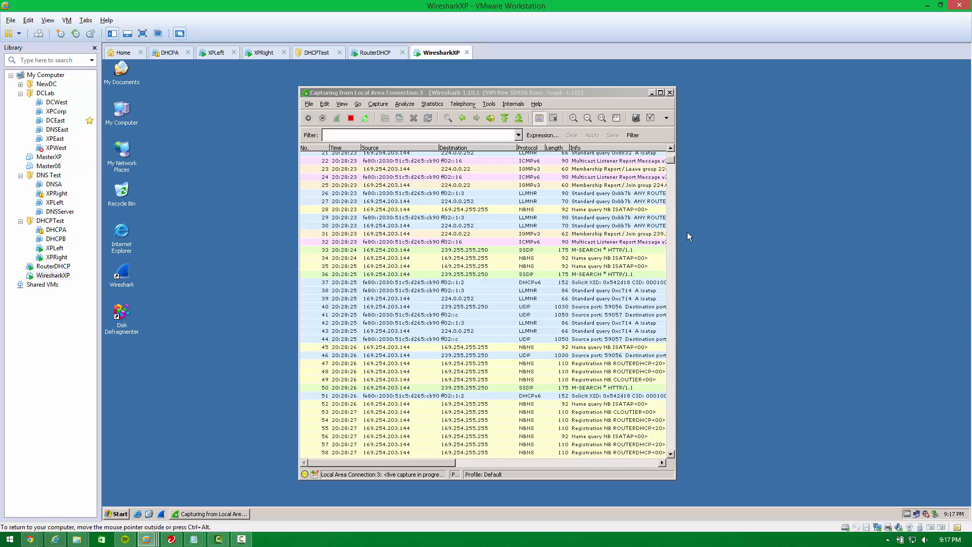
{"action": "left_click", "coordinate": [375, 52]}
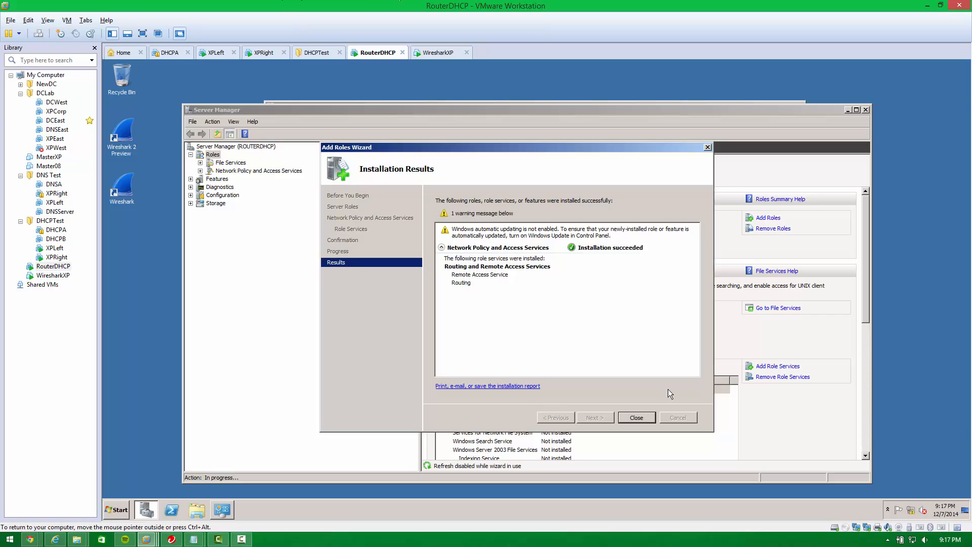
{"action": "left_click", "coordinate": [625, 414]}
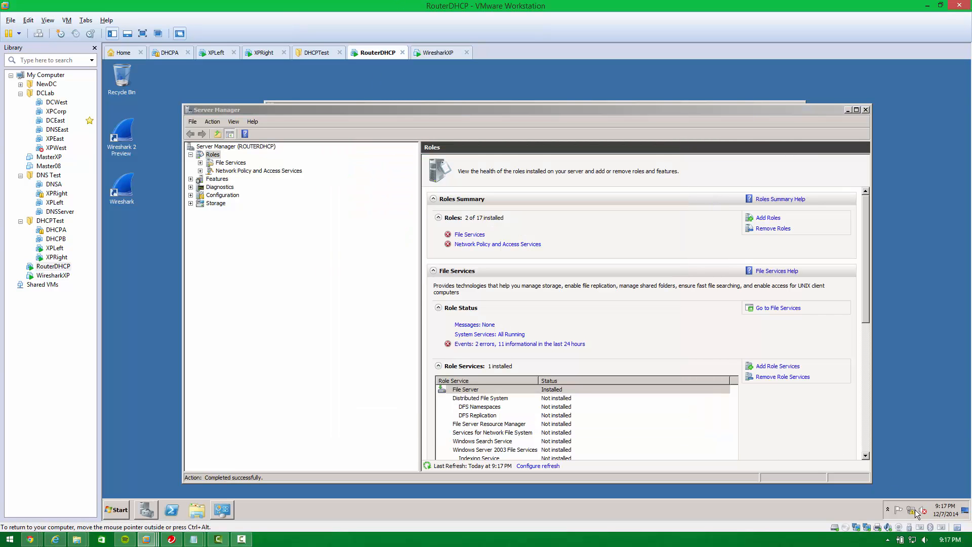
Examine RouterDHCP's Local Area Connection IPv4 address settings in Network and Sharing Center, then close the dialogs.
{"action": "left_click", "coordinate": [921, 514]}
{"action": "left_click", "coordinate": [898, 488]}
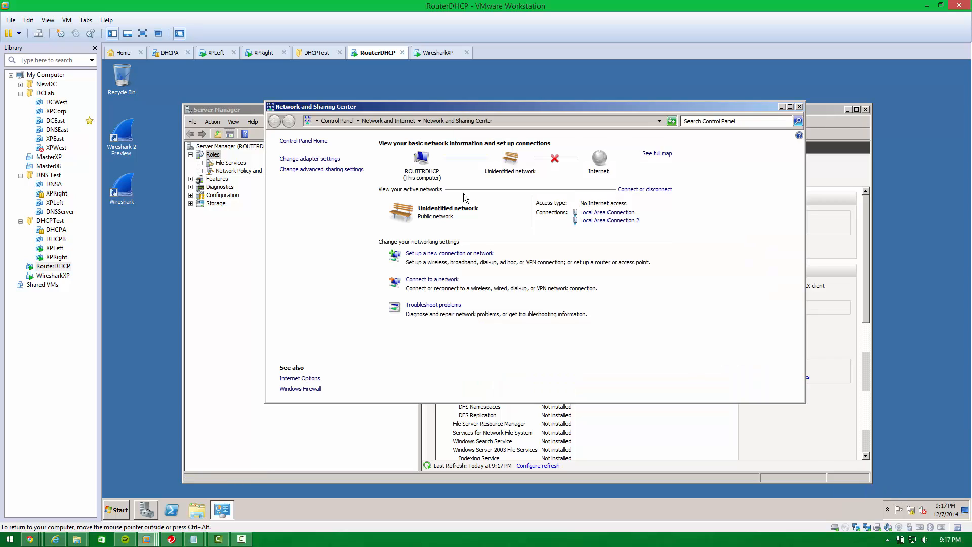
{"action": "left_click", "coordinate": [610, 213]}
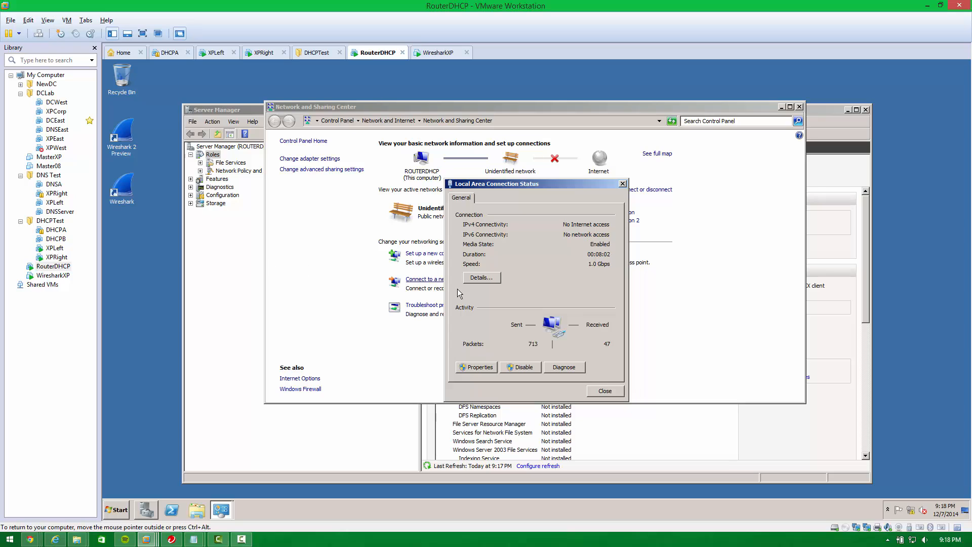
{"action": "left_click", "coordinate": [469, 368]}
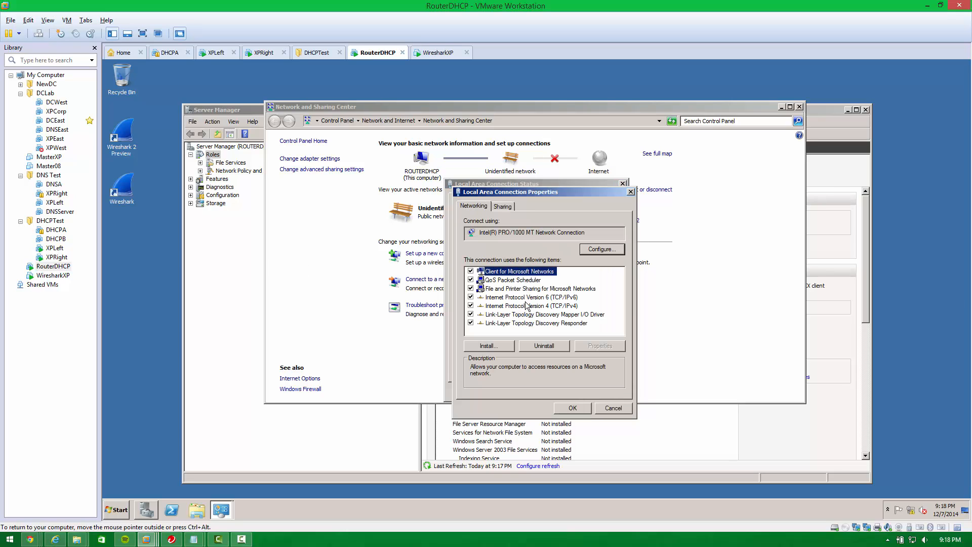
{"action": "double_click", "coordinate": [526, 305]}
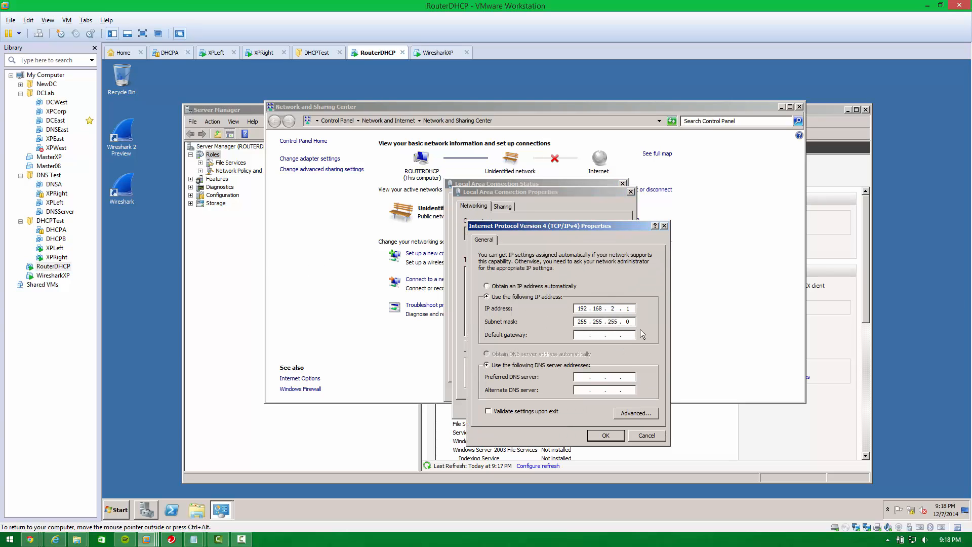
{"action": "left_click", "coordinate": [603, 436]}
{"action": "left_click", "coordinate": [574, 403]}
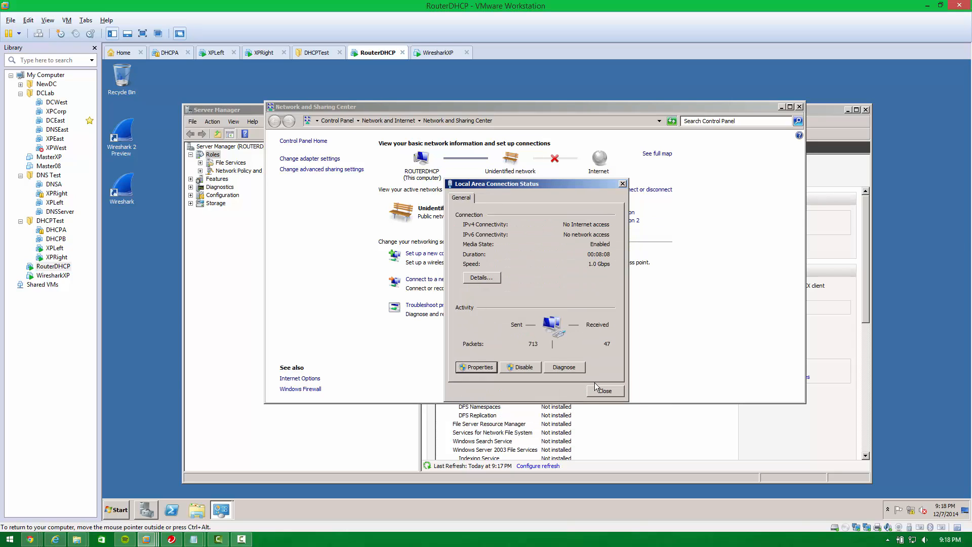
{"action": "left_click", "coordinate": [603, 394]}
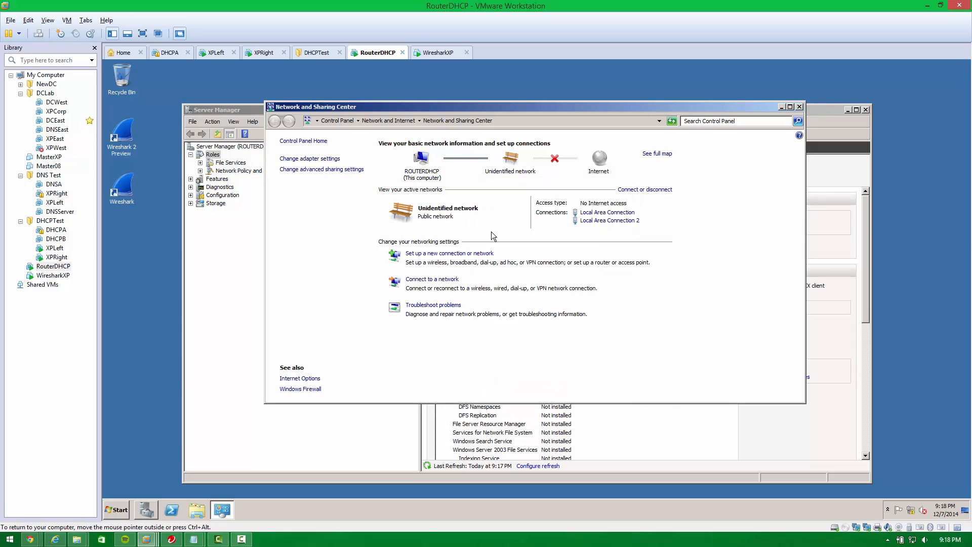
Return to XPLeft, apply its TCP/IP settings and close the connection status window.
{"action": "left_click", "coordinate": [216, 52]}
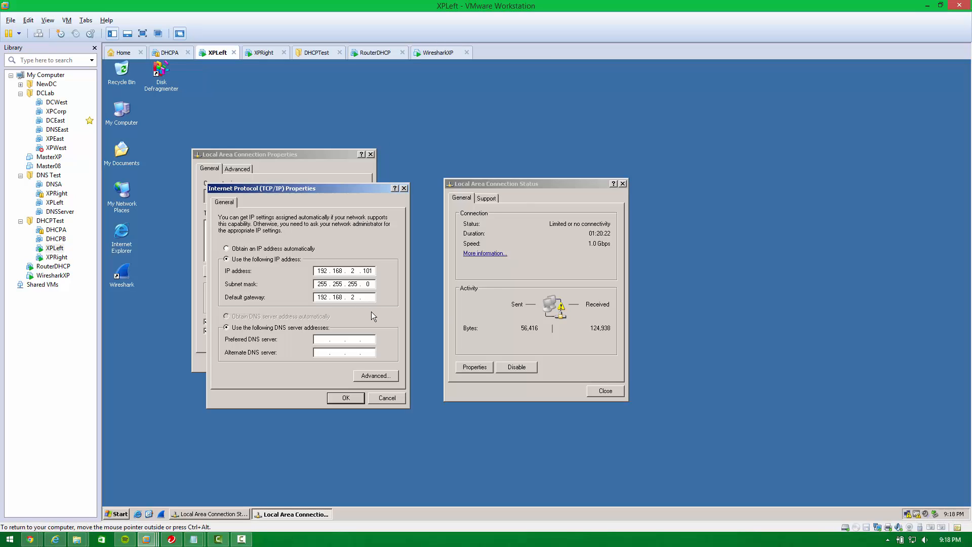
{"action": "left_click", "coordinate": [354, 399]}
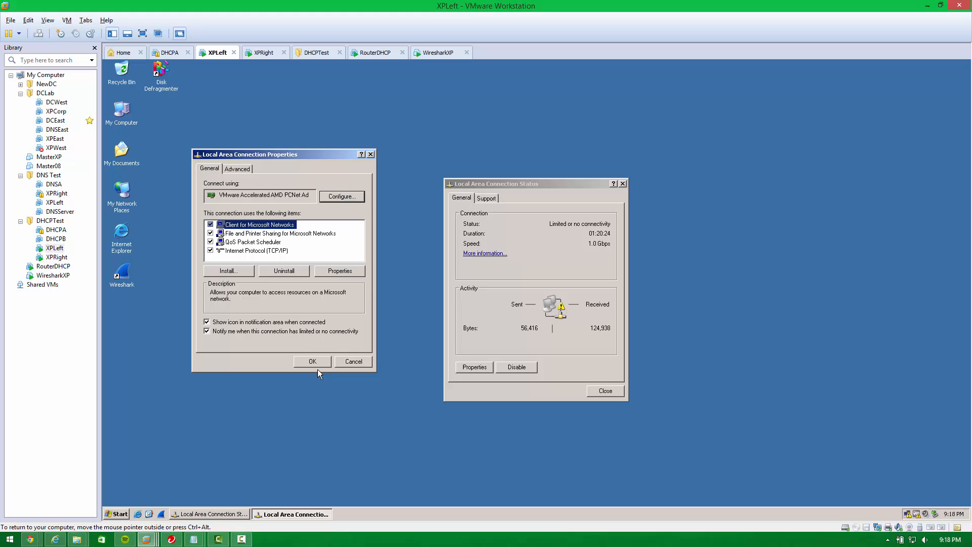
{"action": "left_click", "coordinate": [615, 393]}
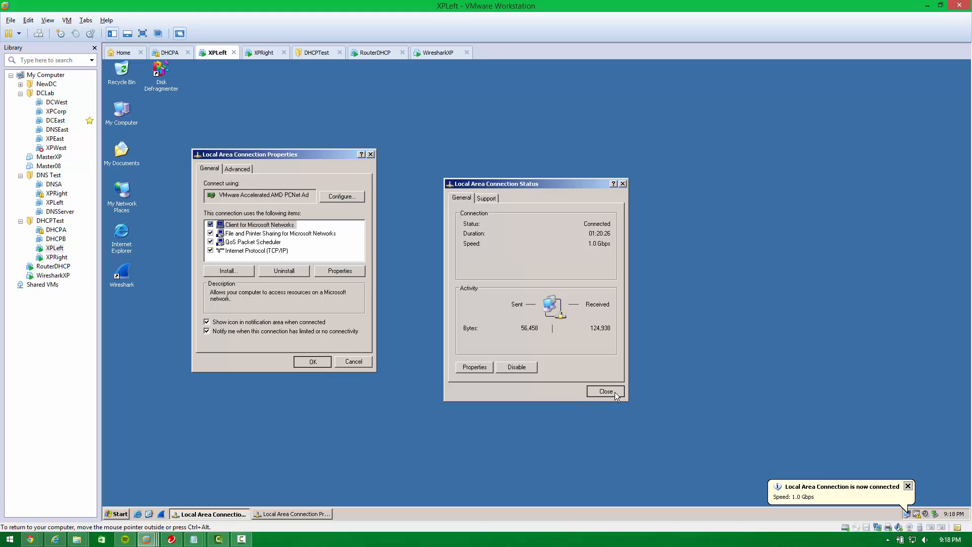
Switch to XPRight and open the Internet Protocol (TCP/IP) properties of its Local Area Connection.
{"action": "left_click", "coordinate": [261, 54]}
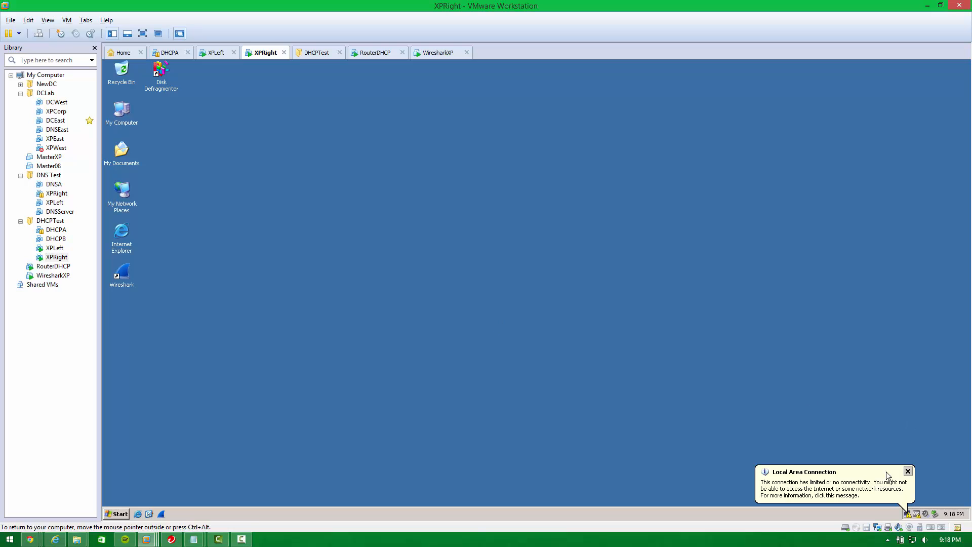
{"action": "left_click", "coordinate": [886, 472]}
{"action": "left_click", "coordinate": [617, 389]}
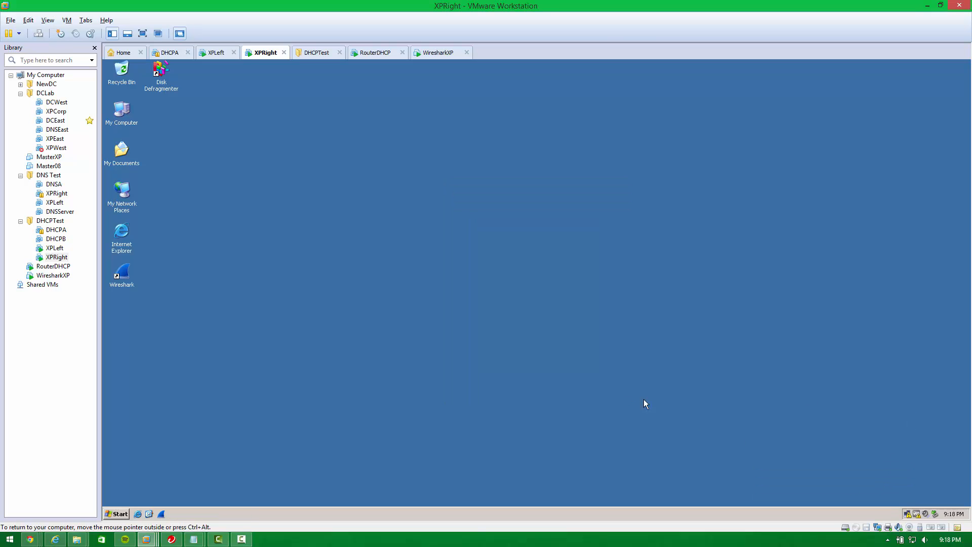
{"action": "left_click", "coordinate": [909, 513]}
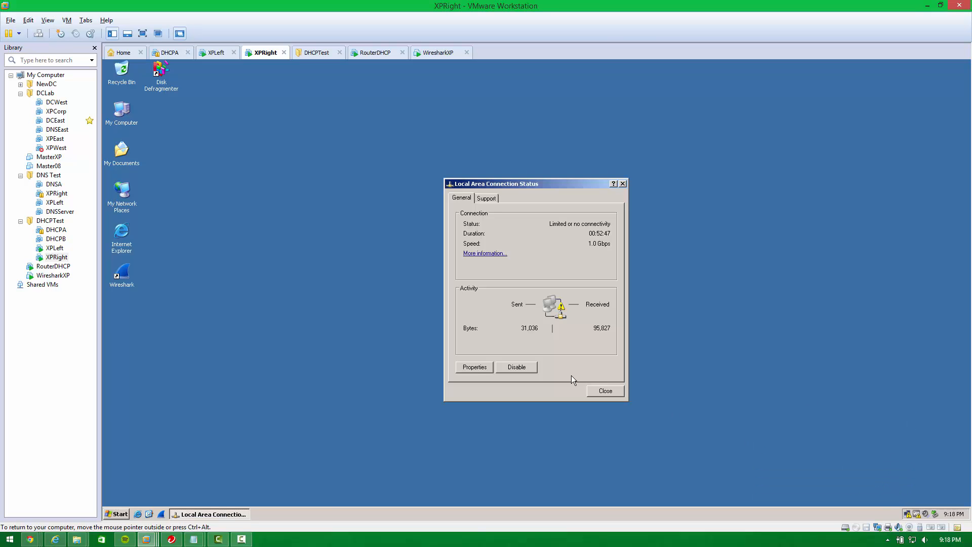
{"action": "left_click", "coordinate": [473, 367]}
{"action": "double_click", "coordinate": [264, 251]}
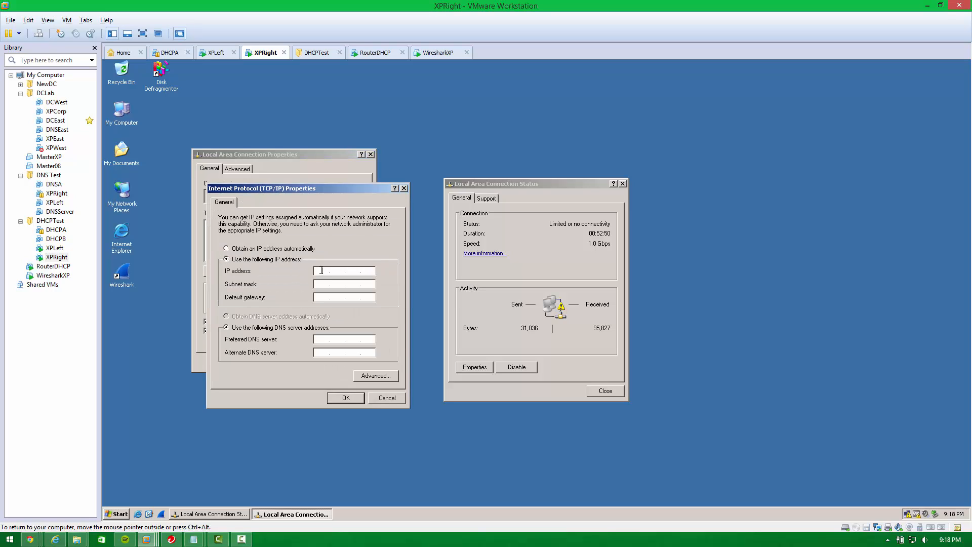
Set XPRight's static IP to 192.168.3.102 with a 192.168 default gateway, apply, and close the status window.
{"action": "left_click", "coordinate": [321, 270]}
{"action": "type", "text": "192 . 168 . 3 . 102"}
{"action": "key", "text": "Tab"}
{"action": "key", "text": "Tab"}
{"action": "type", "text": "192 . 168"}
{"action": "key", "text": "Return"}
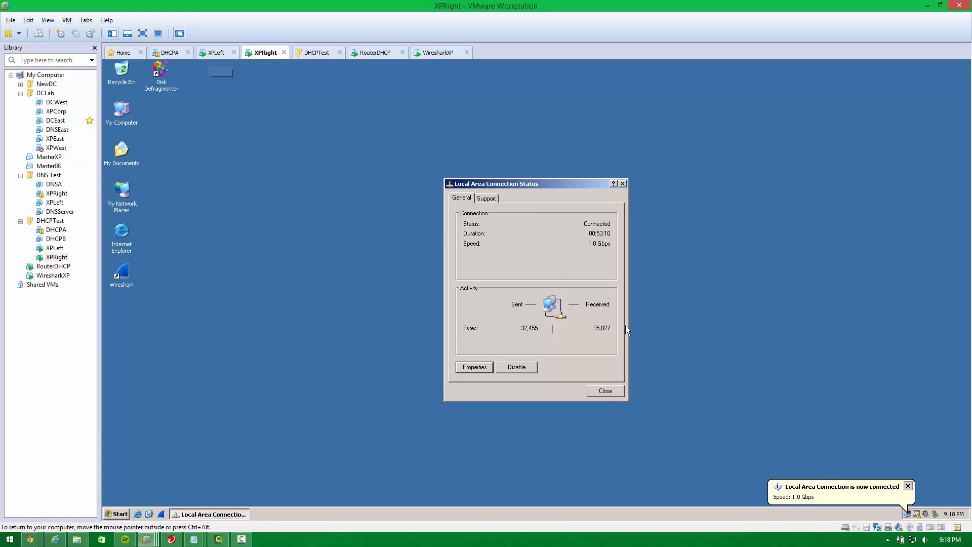
{"action": "left_click", "coordinate": [604, 389]}
Switch to XPLeft and open a command prompt with cmd.
{"action": "left_click", "coordinate": [218, 53]}
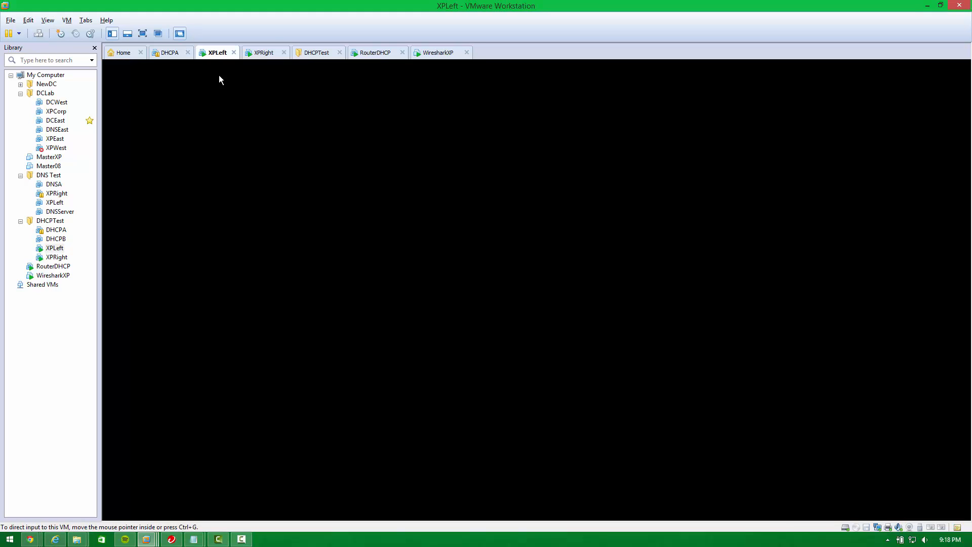
{"action": "key", "text": "super+r"}
{"action": "type", "text": "cmd"}
{"action": "key", "text": "Return"}
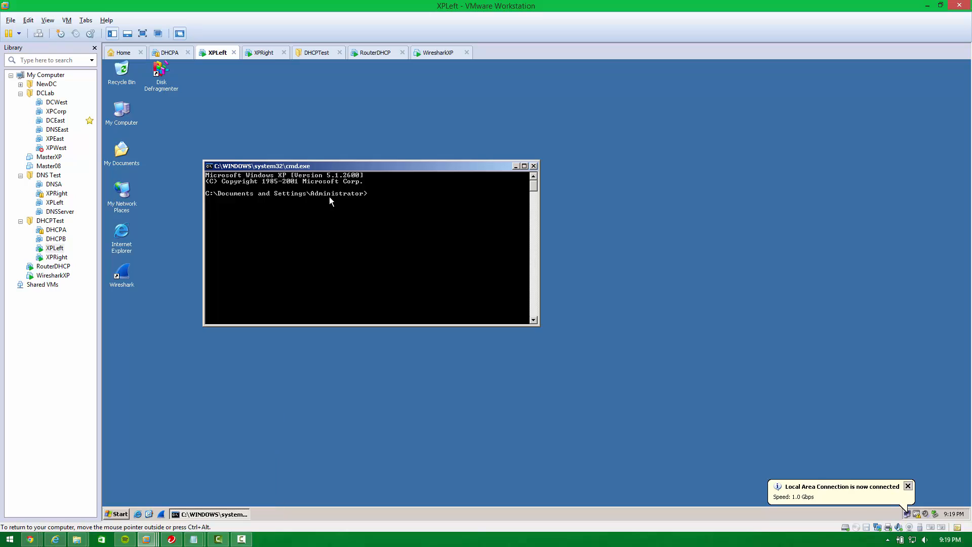
Ping 192.168.3.1 from XPLeft and stop the ping.
{"action": "type", "text": "pinng 192.165"}
{"action": "type", "text": ".3.1"}
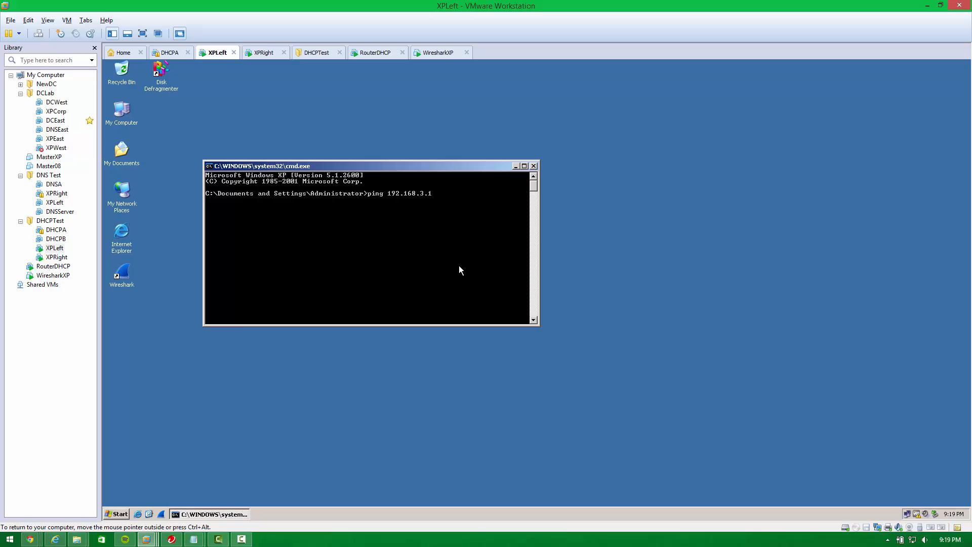
{"action": "key", "text": "Return"}
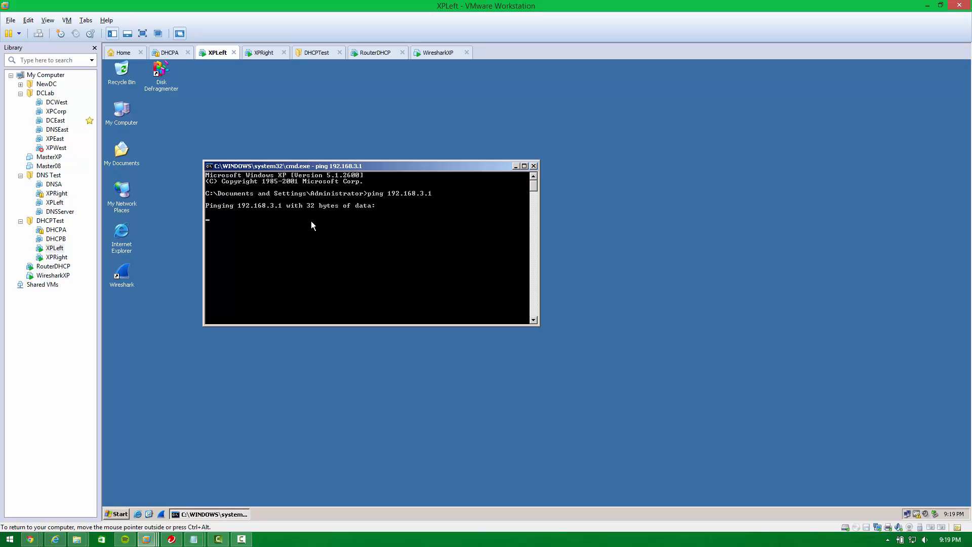
{"action": "key", "text": "ctrl+c"}
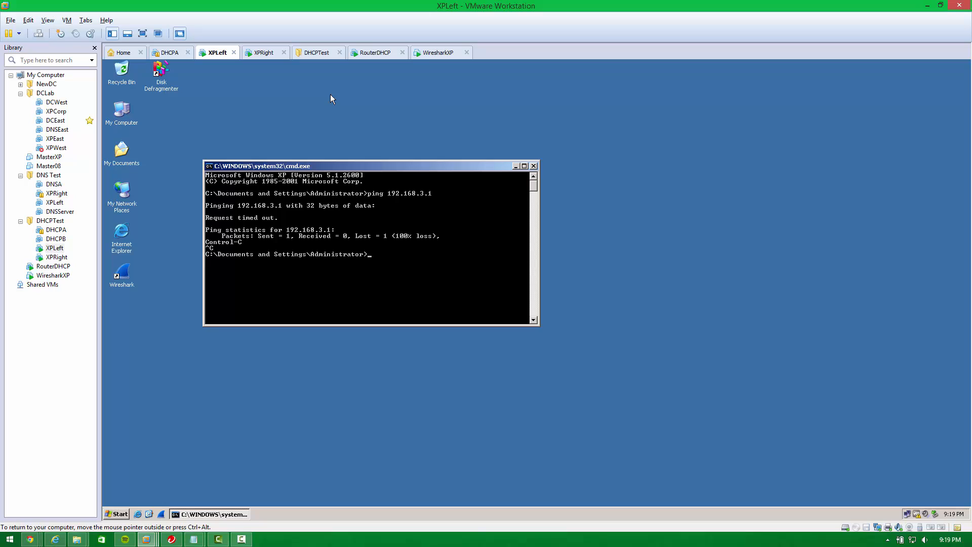
On RouterDHCP, close Network and Sharing Center and expand Network Policy and Access Services in Server Manager.
{"action": "left_click", "coordinate": [366, 58]}
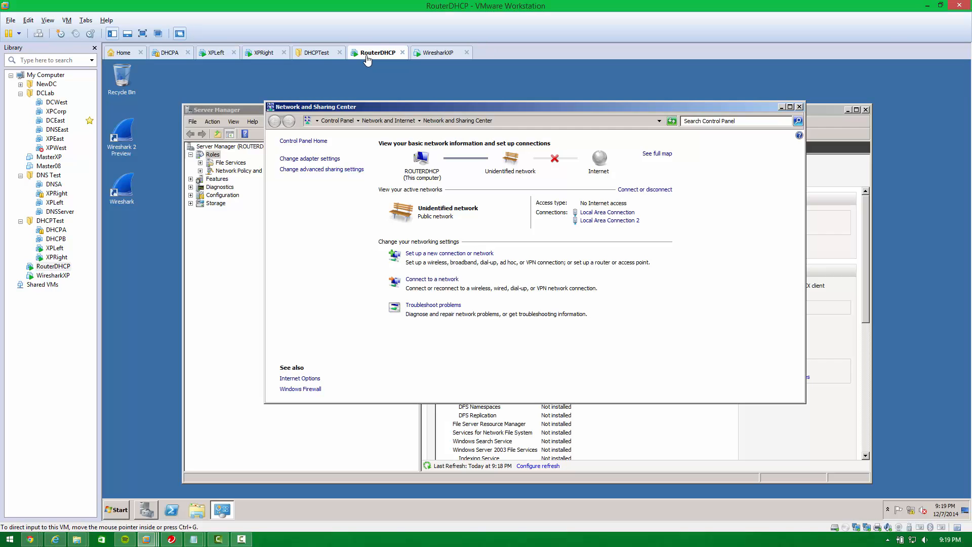
{"action": "left_click", "coordinate": [800, 107]}
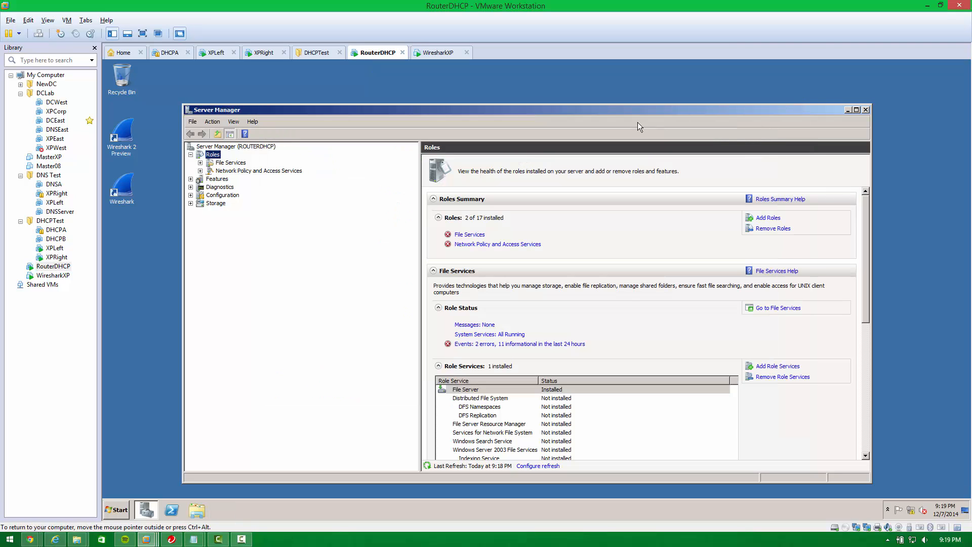
{"action": "double_click", "coordinate": [231, 173]}
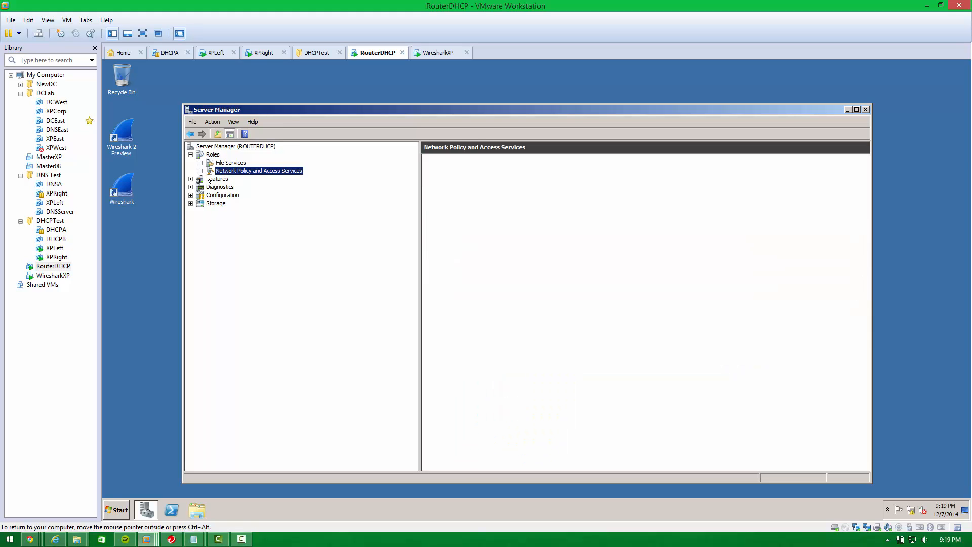
{"action": "left_click", "coordinate": [232, 180]}
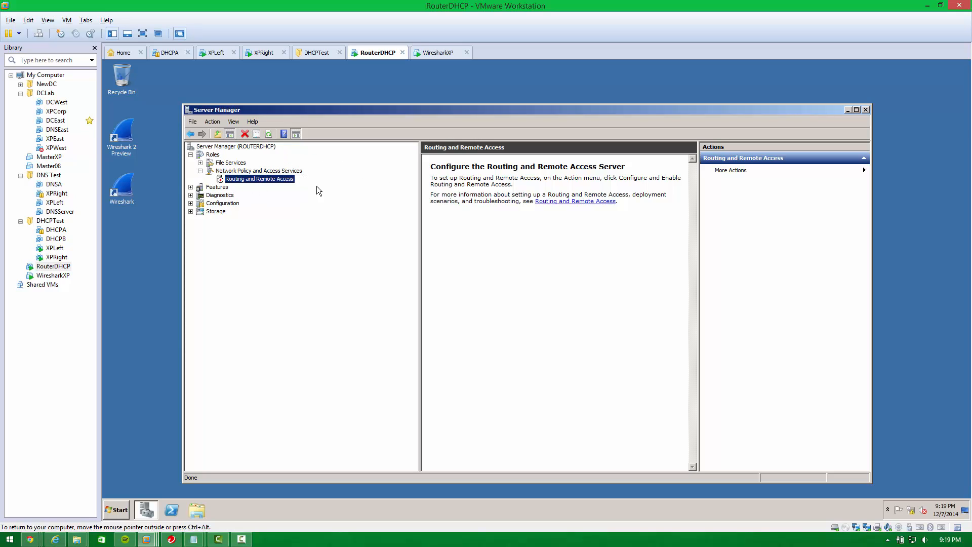
Start Configure and Enable Routing and Remote Access and choose Custom configuration in the setup wizard.
{"action": "right_click", "coordinate": [277, 180]}
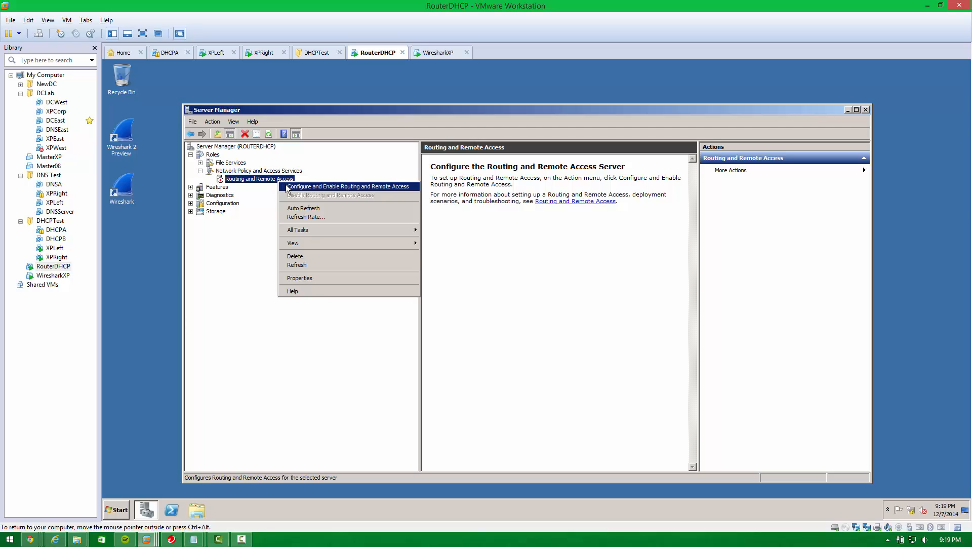
{"action": "left_click", "coordinate": [362, 187]}
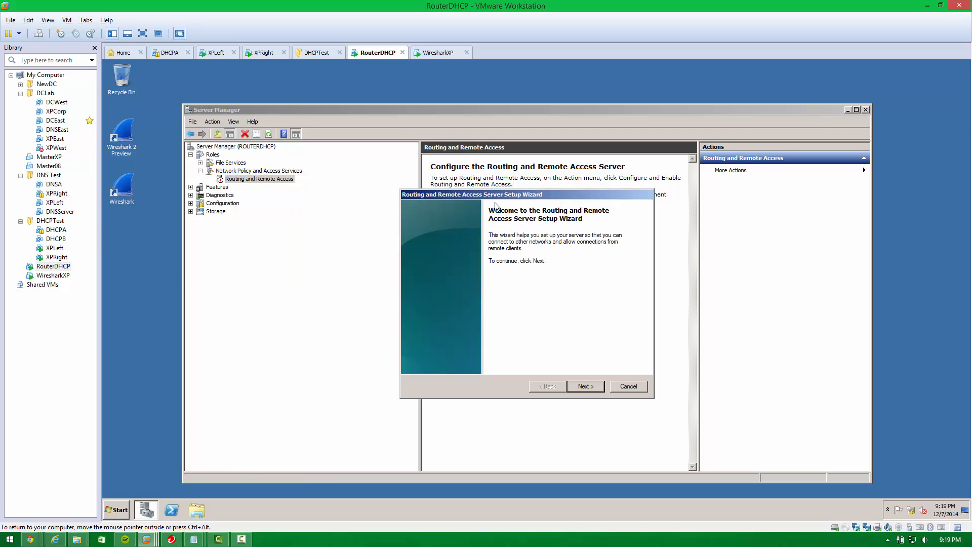
{"action": "left_click", "coordinate": [586, 386]}
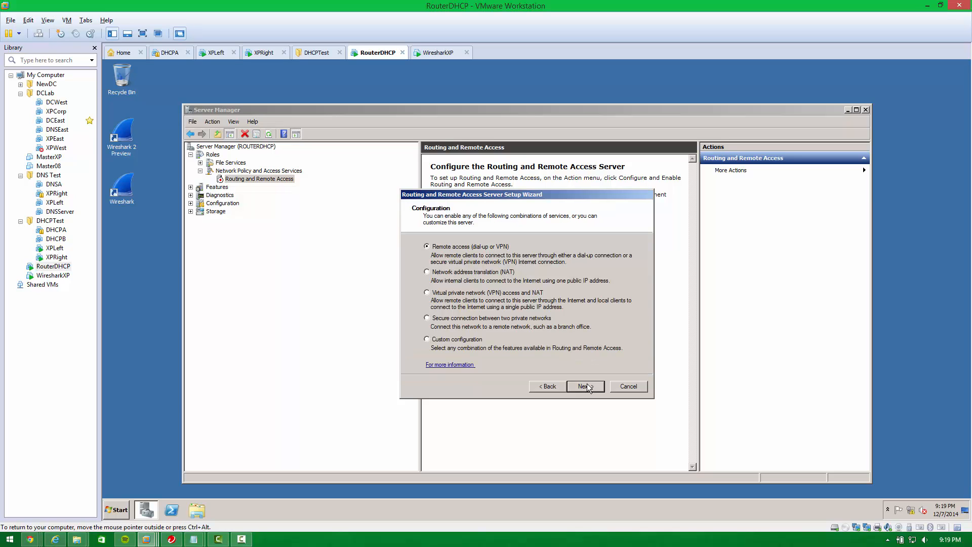
{"action": "left_click", "coordinate": [455, 340]}
{"action": "left_click", "coordinate": [603, 387]}
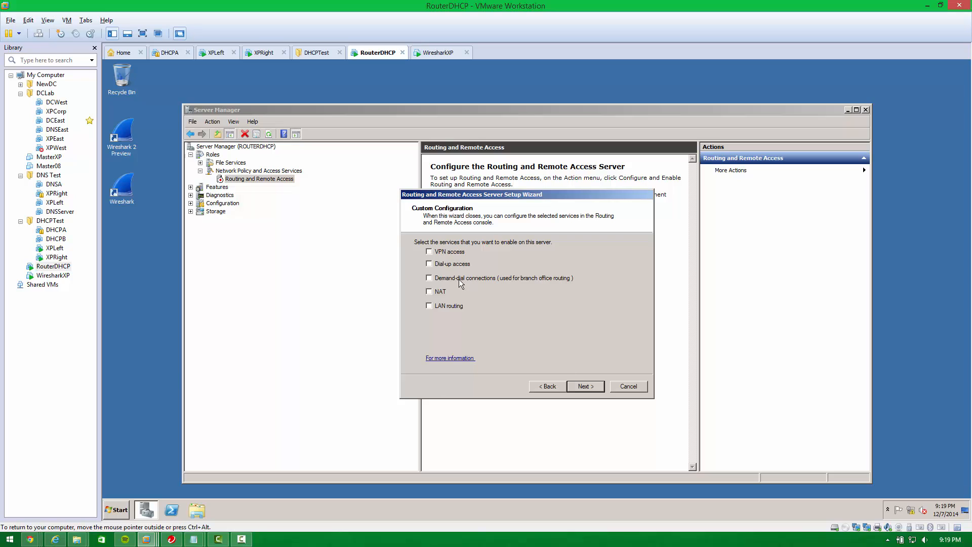
Select LAN routing in the wizard, finish it, start the Routing and Remote Access service and expand its node.
{"action": "left_click", "coordinate": [440, 306]}
{"action": "left_click", "coordinate": [593, 388]}
{"action": "left_click", "coordinate": [594, 389]}
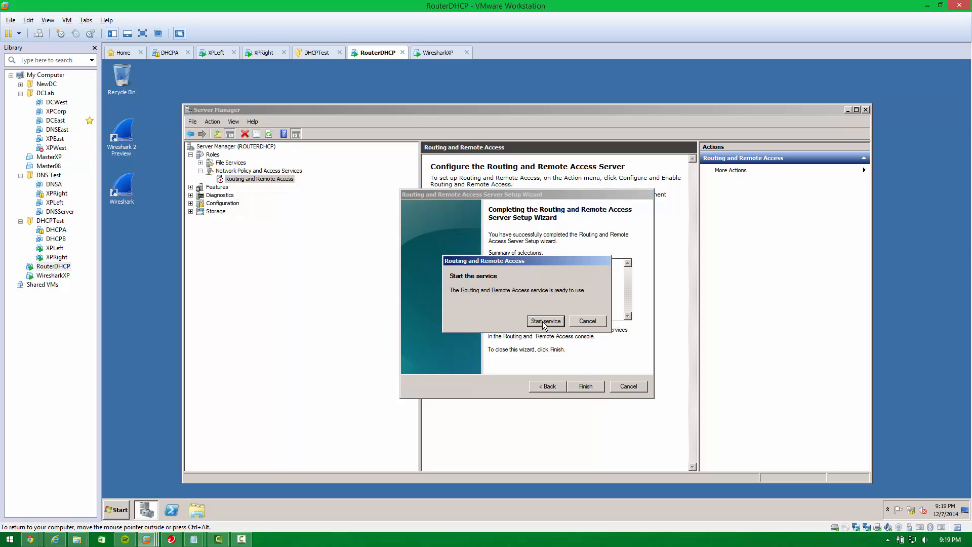
{"action": "left_click", "coordinate": [546, 321]}
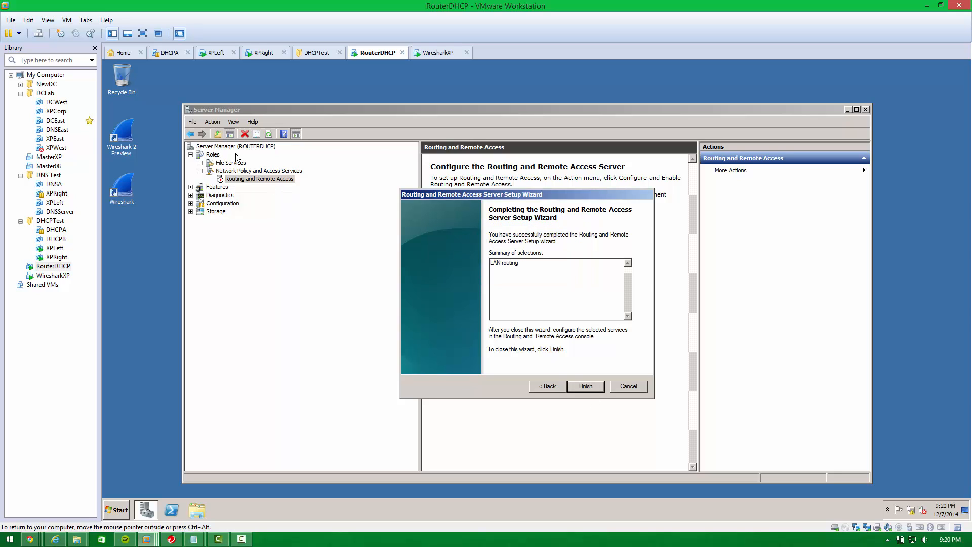
{"action": "left_click", "coordinate": [585, 386]}
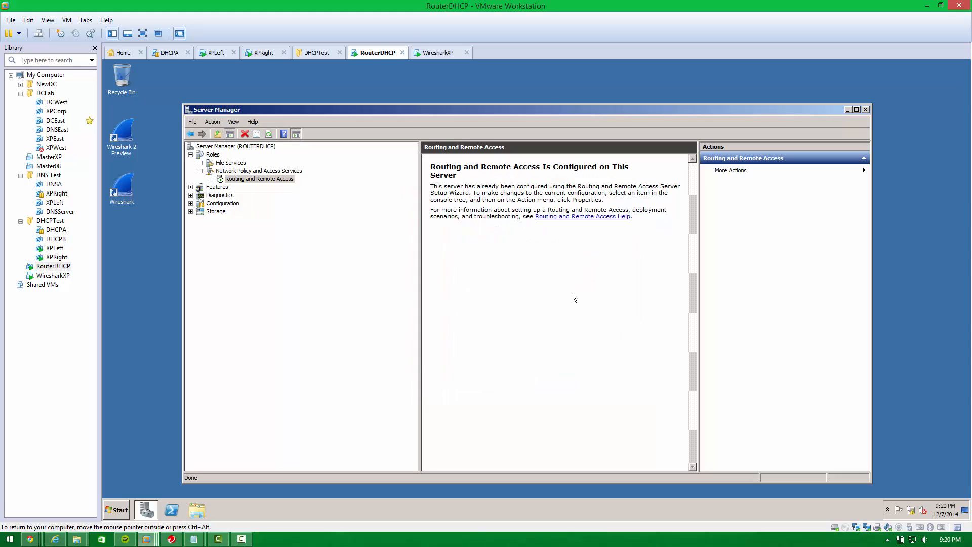
{"action": "left_click", "coordinate": [245, 180]}
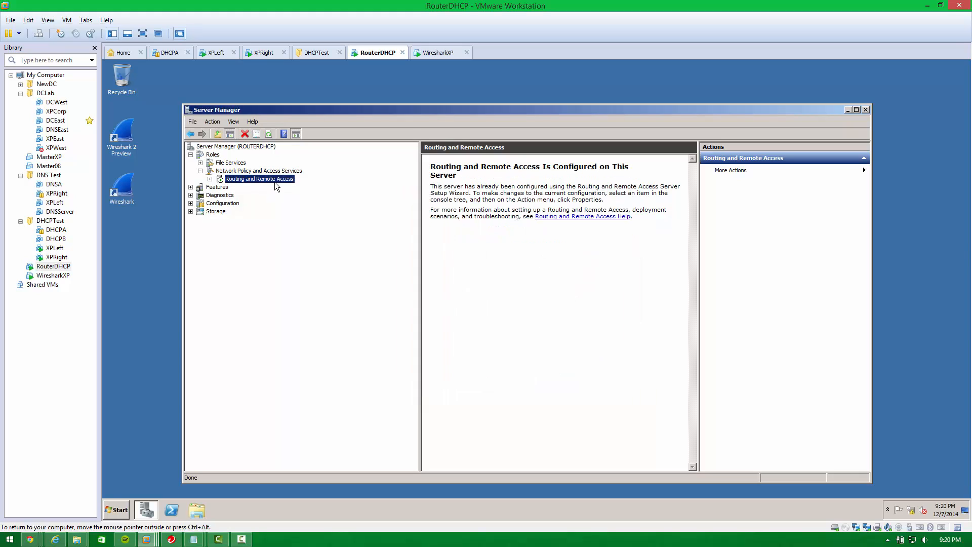
On XPLeft, ping 192.168.3.1 again and stop the ping.
{"action": "left_click", "coordinate": [213, 53]}
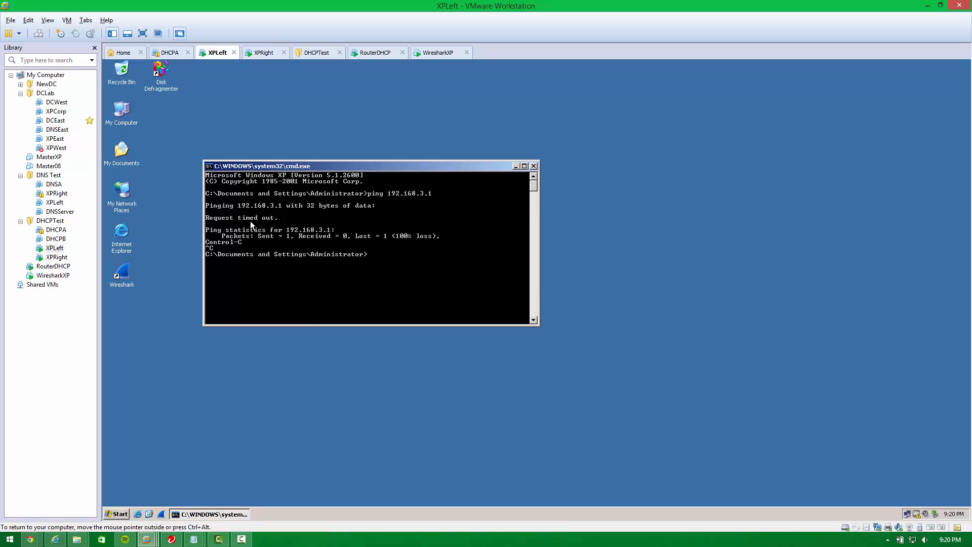
{"action": "type", "text": "ping 192.168.3.1"}
{"action": "key", "text": "Return"}
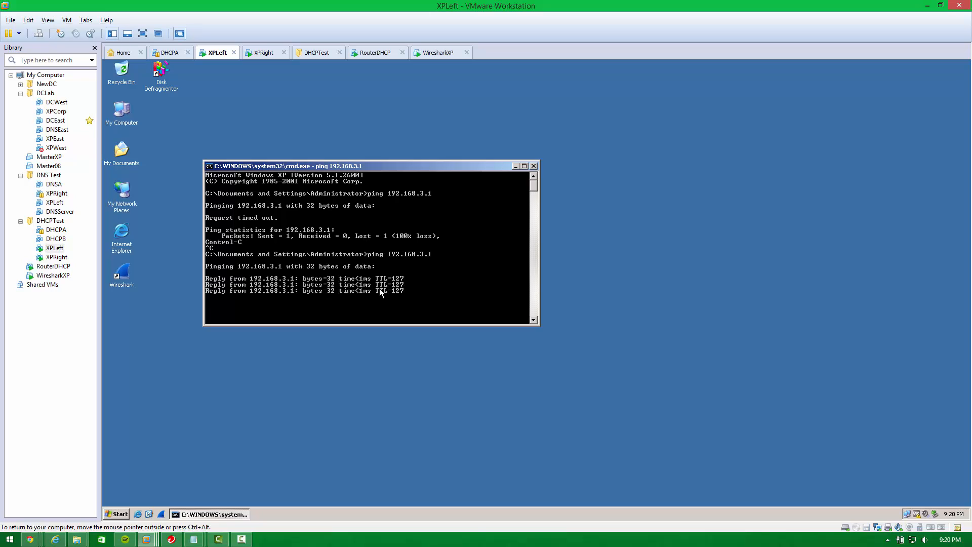
{"action": "key", "text": "ctrl+c"}
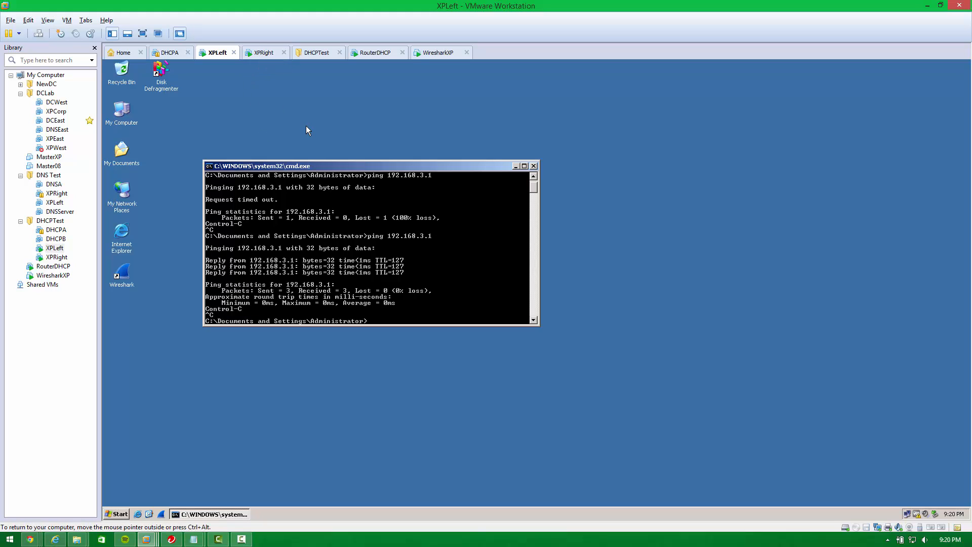
On XPRight, open a command prompt with cmd, ping 192.168.2.1 and stop the ping.
{"action": "left_click", "coordinate": [263, 52]}
{"action": "left_click", "coordinate": [310, 194]}
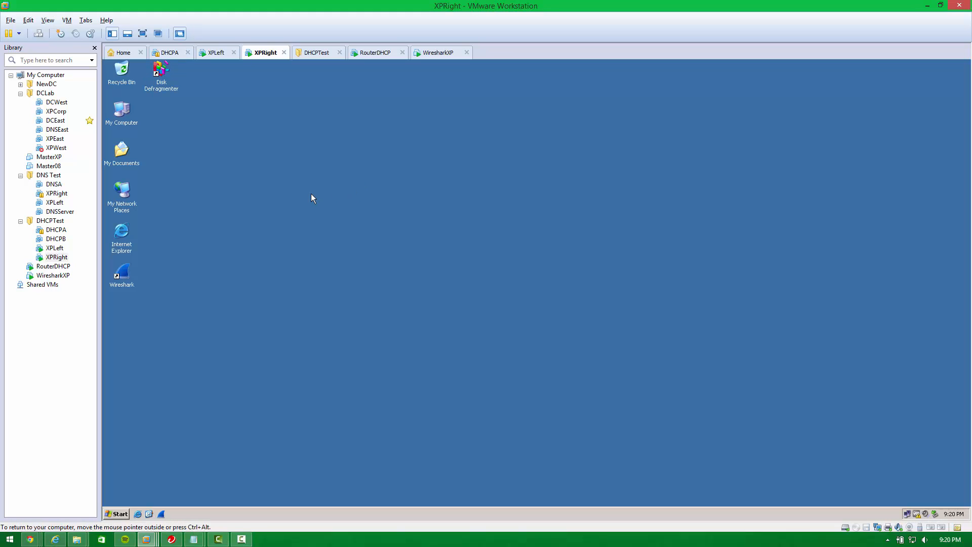
{"action": "key", "text": "super+r"}
{"action": "type", "text": "cmd"}
{"action": "key", "text": "Return"}
{"action": "type", "text": "ping 192.1"}
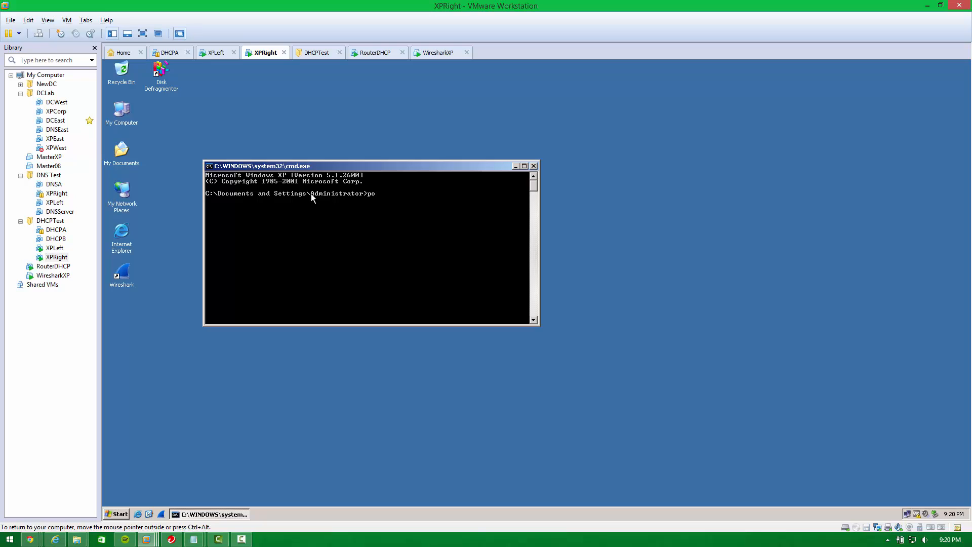
{"action": "type", "text": "68.3"}
{"action": "type", "text": ".1"}
{"action": "key", "text": "Return"}
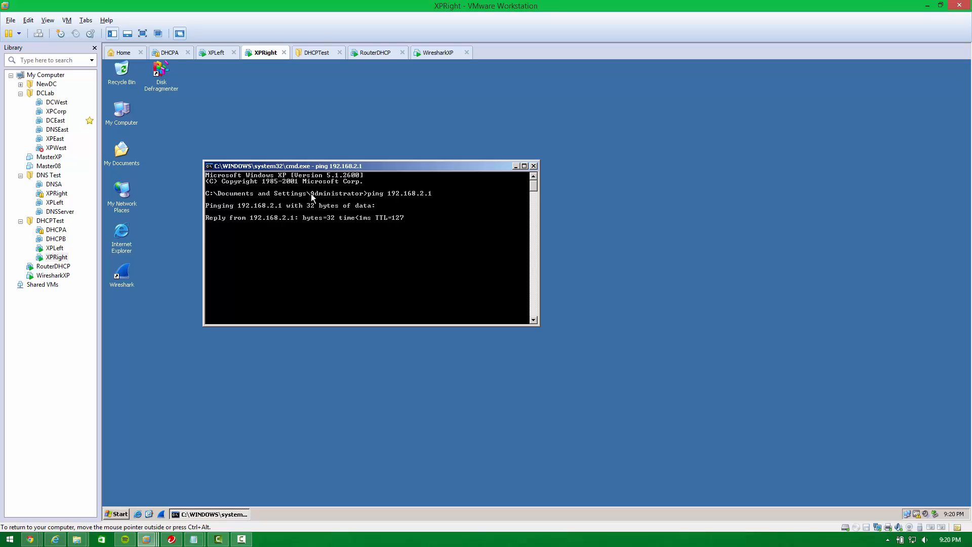
{"action": "key", "text": "ctrl+c"}
On XPLeft, ping the XPRight client at 192.168.3.102.
{"action": "left_click", "coordinate": [215, 53]}
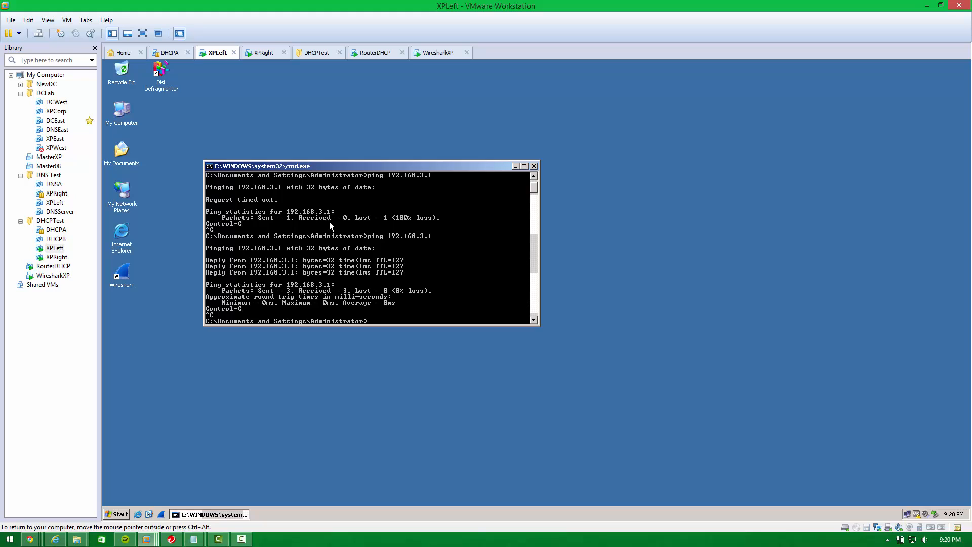
{"action": "type", "text": "ping 192.168.3.102"}
{"action": "key", "text": "Return"}
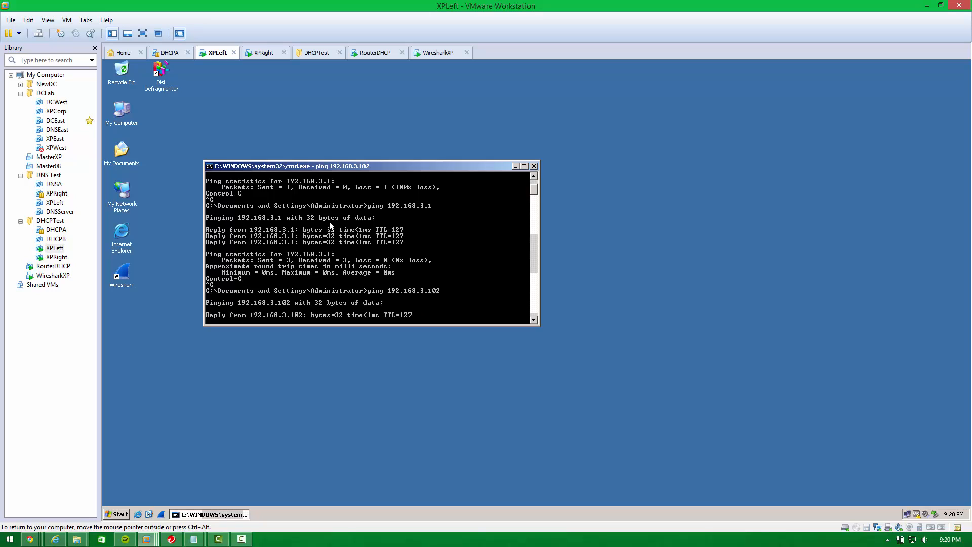
On XPRight, ping the XPLeft client at 192.168.2.101.
{"action": "left_click", "coordinate": [263, 52]}
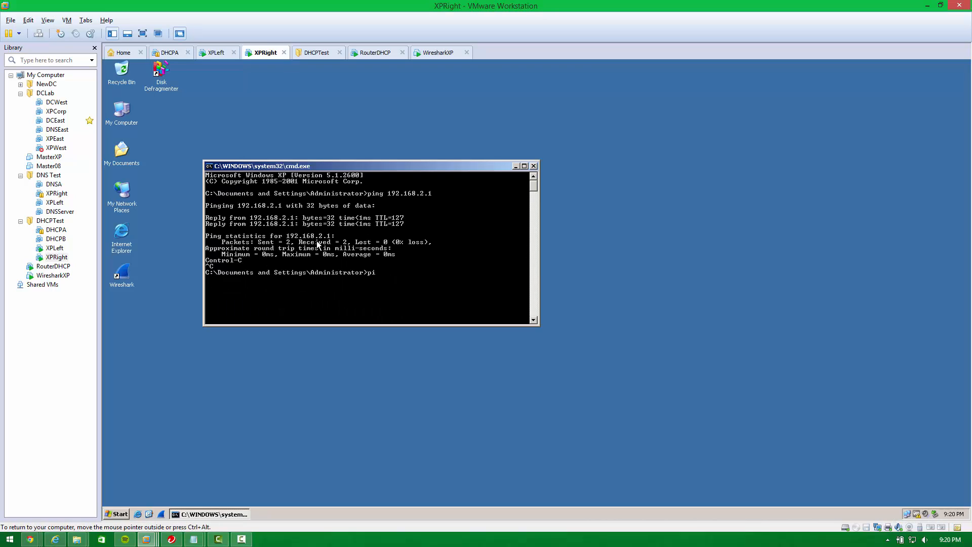
{"action": "type", "text": "ping 192.168.2.101"}
{"action": "key", "text": "Return"}
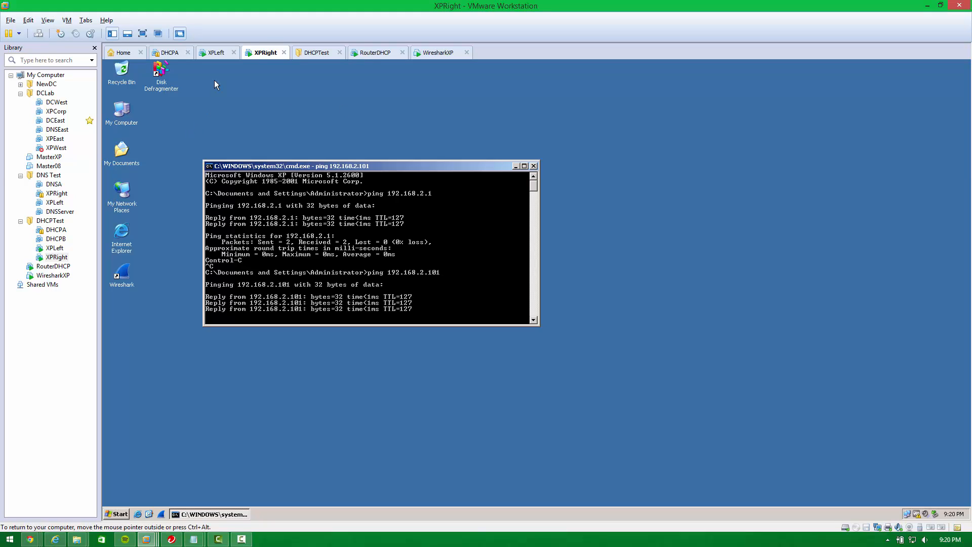
Switch between the RouterDHCP, XPLeft and XPRight machines to review the ping results.
{"action": "left_click", "coordinate": [385, 54]}
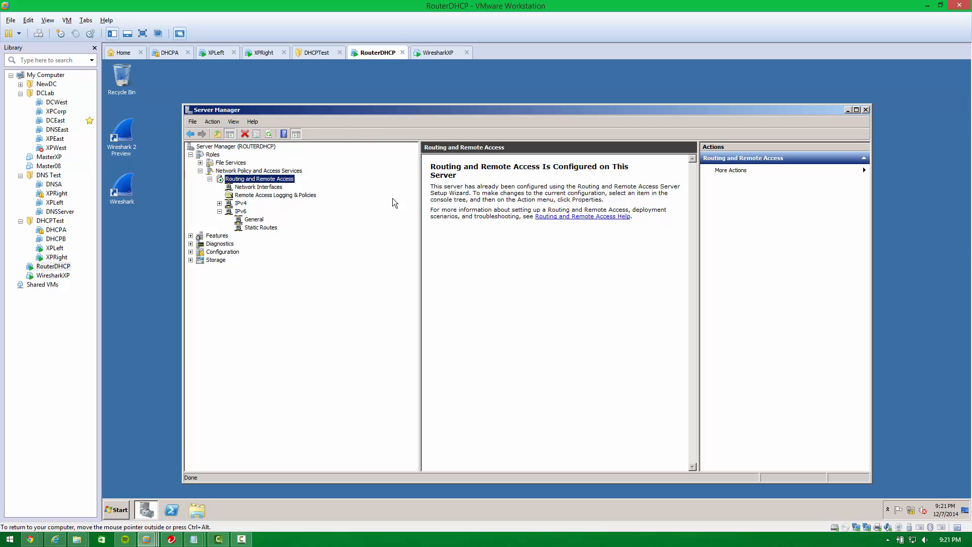
{"action": "left_click", "coordinate": [214, 53]}
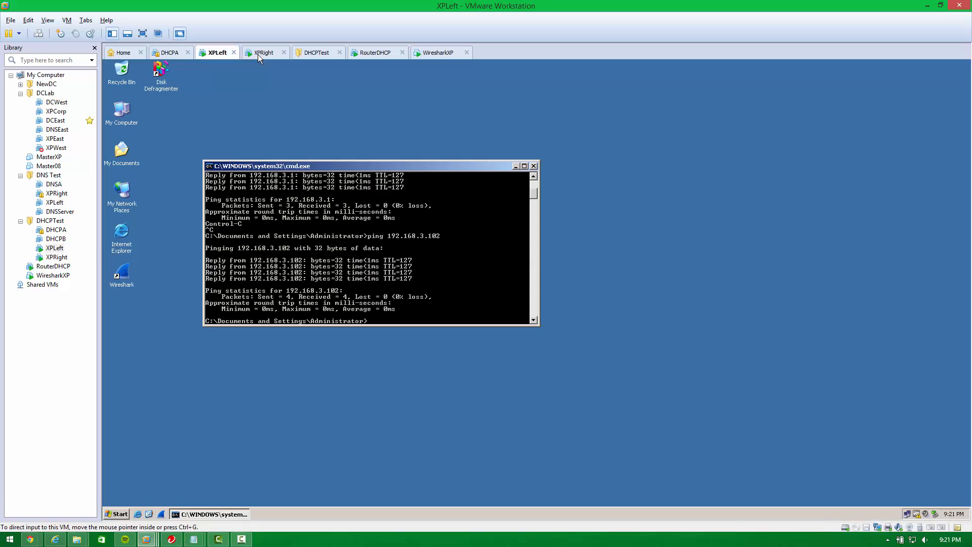
{"action": "left_click", "coordinate": [257, 54]}
{"action": "left_click", "coordinate": [215, 54]}
{"action": "left_click", "coordinate": [260, 54]}
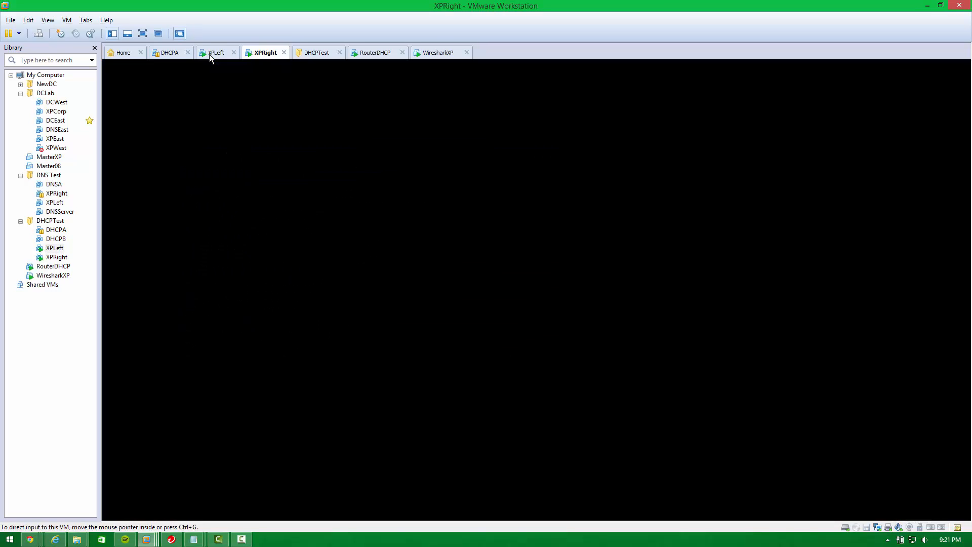
{"action": "left_click", "coordinate": [209, 54]}
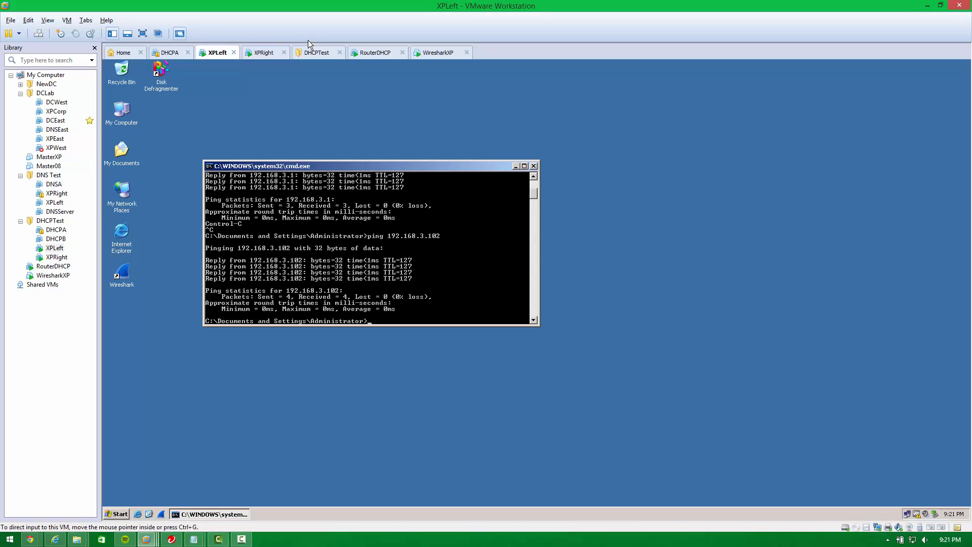
{"action": "left_click", "coordinate": [362, 51]}
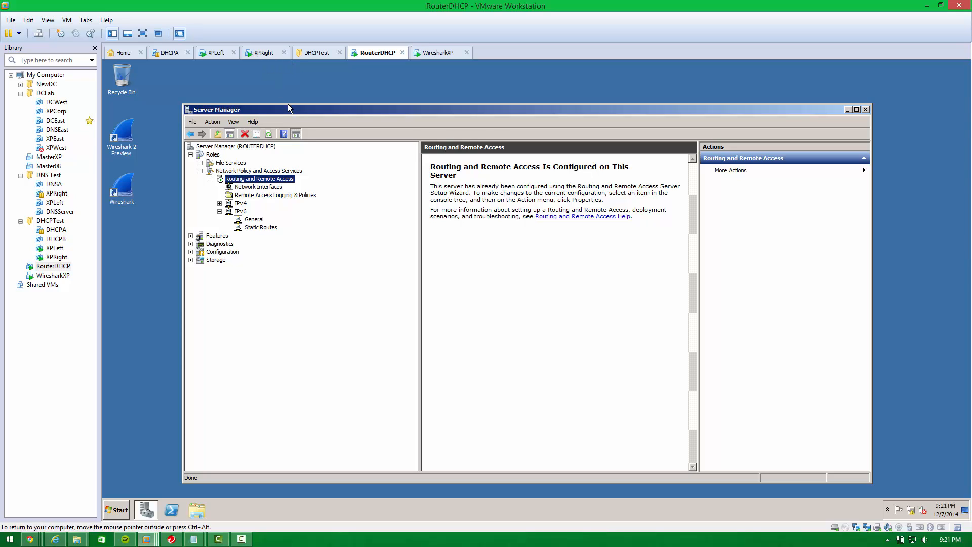
{"action": "left_click", "coordinate": [215, 53]}
{"action": "left_click", "coordinate": [258, 52]}
{"action": "left_click", "coordinate": [219, 53]}
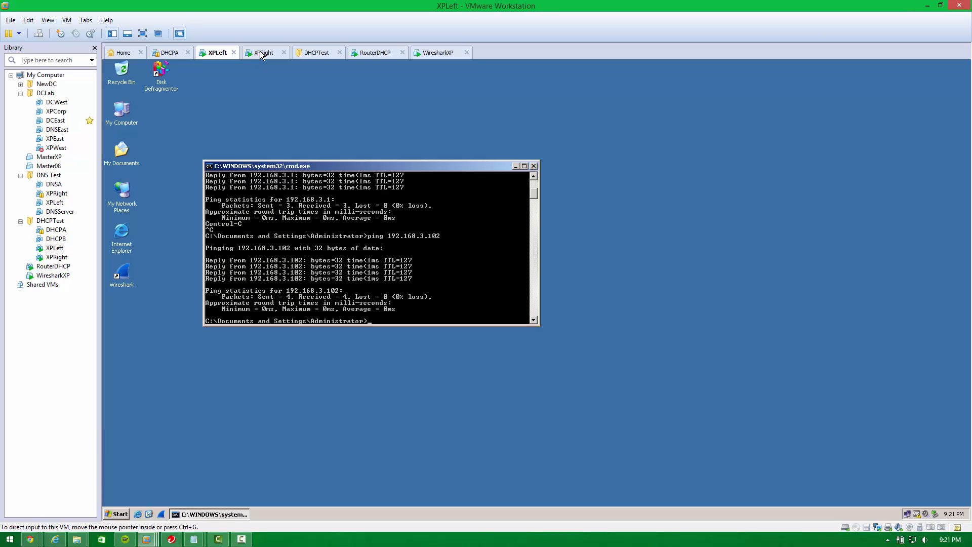
{"action": "left_click", "coordinate": [260, 52]}
{"action": "left_click", "coordinate": [377, 54]}
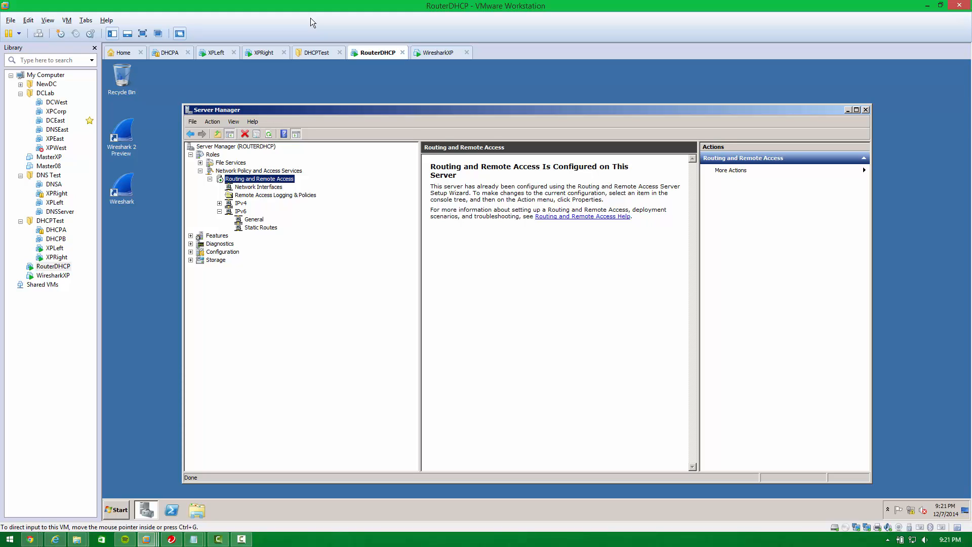
{"action": "left_click", "coordinate": [308, 53]}
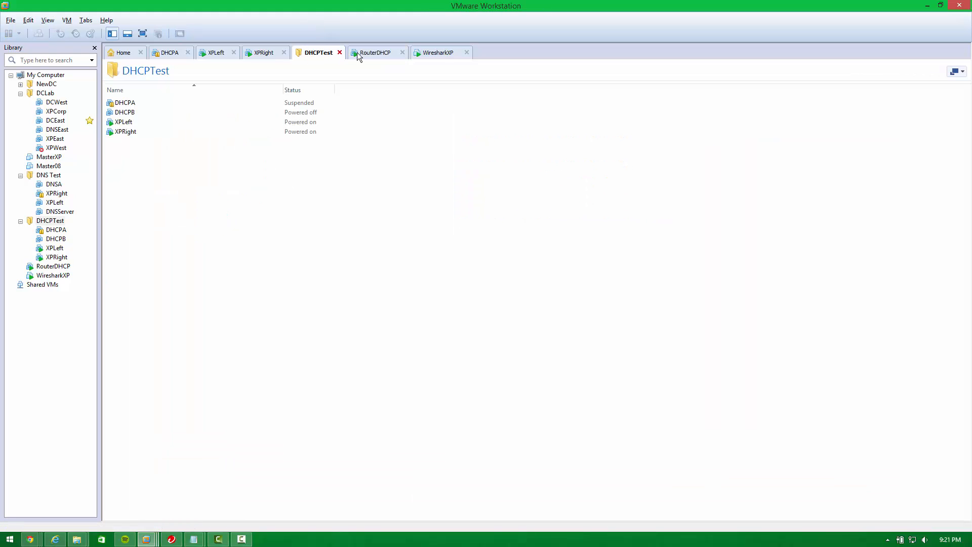
{"action": "left_click", "coordinate": [363, 51]}
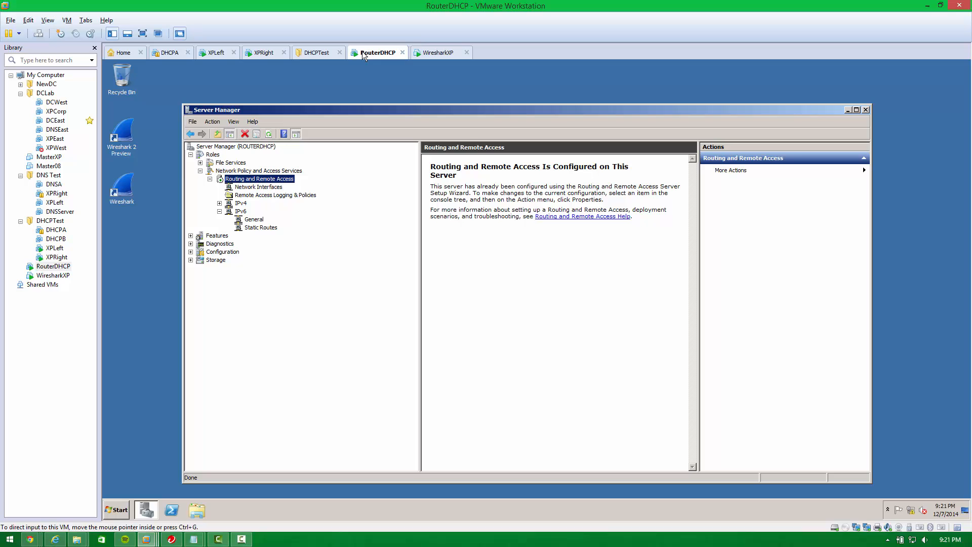
{"action": "left_click", "coordinate": [252, 52]}
{"action": "left_click", "coordinate": [210, 53]}
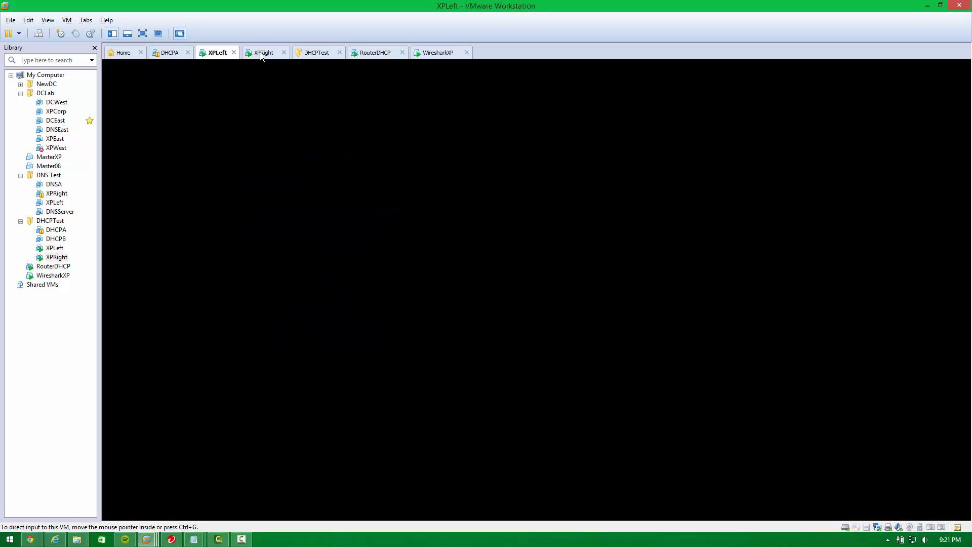
{"action": "left_click", "coordinate": [260, 52]}
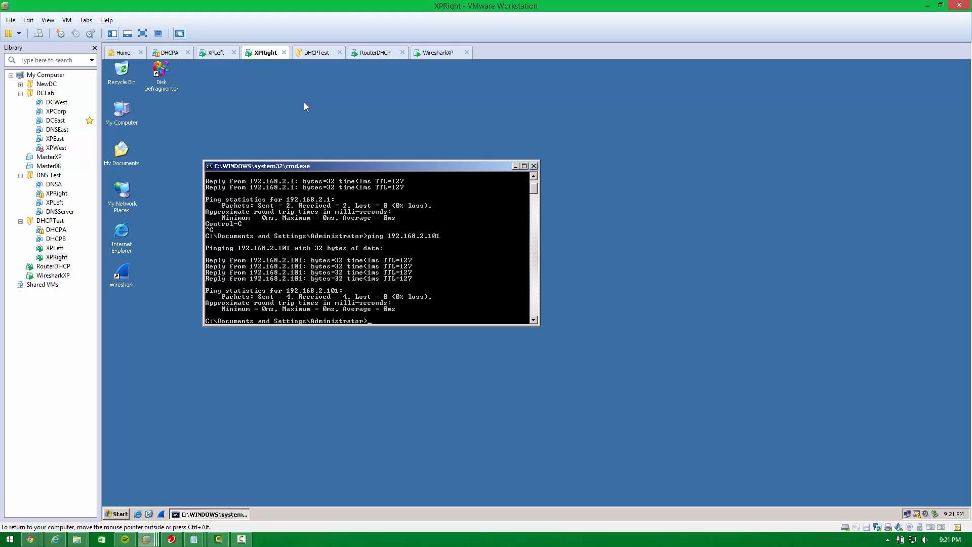